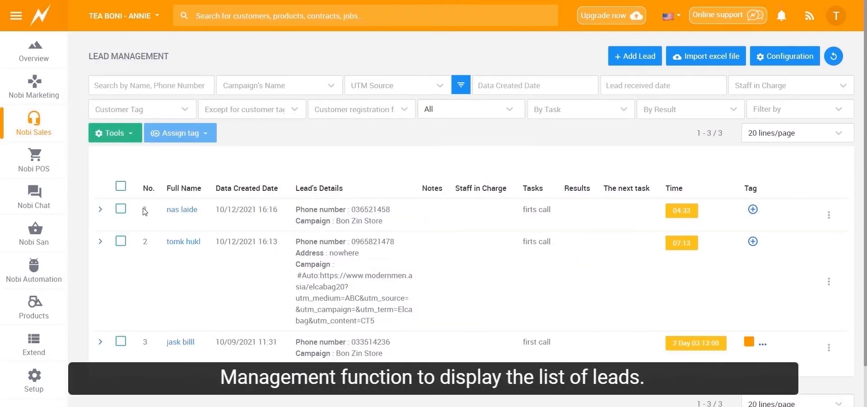
# - Open the lead divide configuration from Lead Management and switch the Undivided option on and back off
pyautogui.click(34, 123)
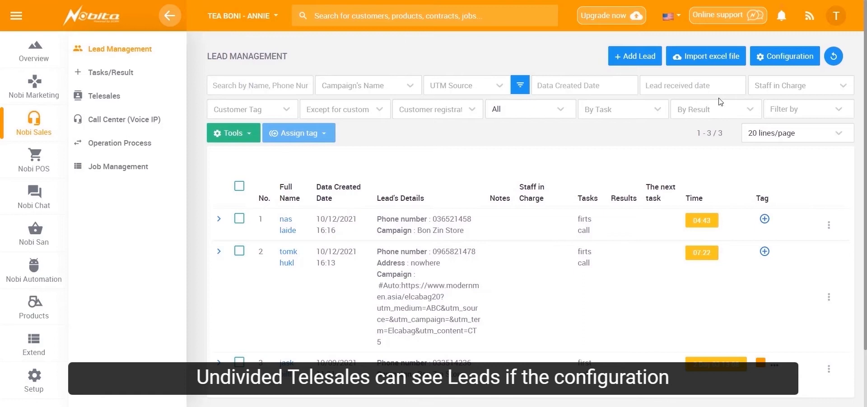
pyautogui.click(774, 66)
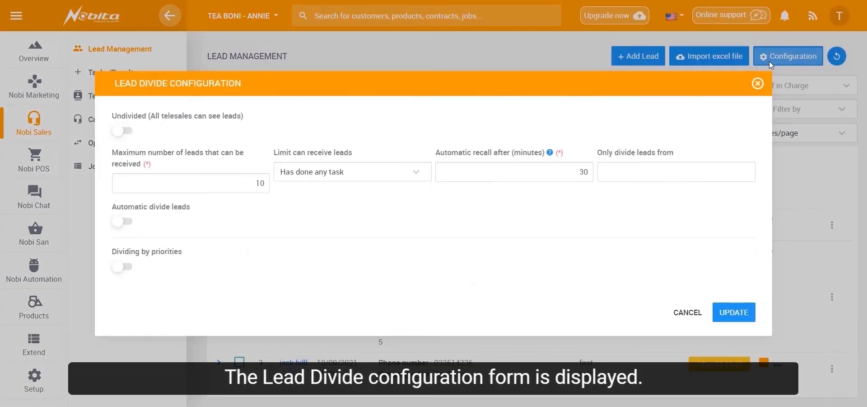
pyautogui.click(126, 132)
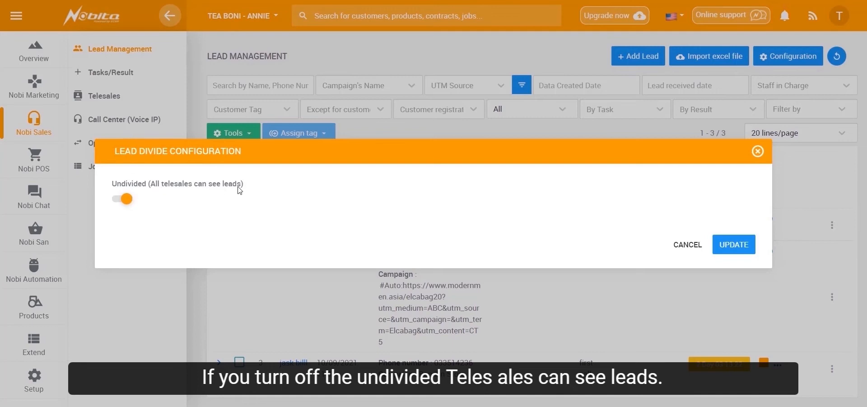
pyautogui.click(124, 199)
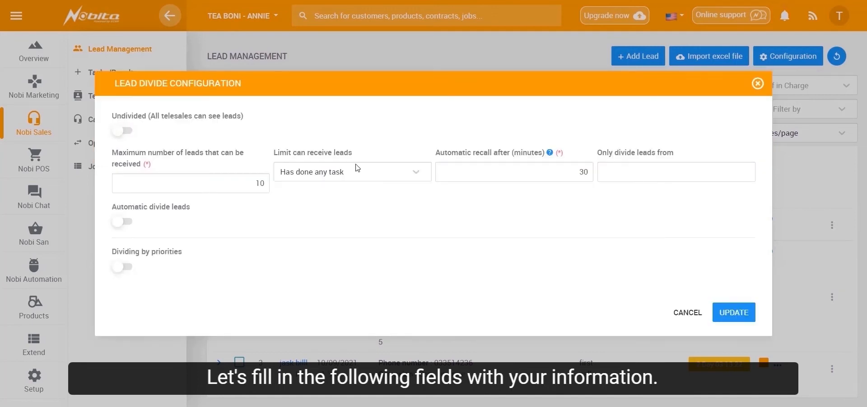
# - Set the maximum number of leads that can be received to 20 and the automatic recall to 20 minutes
pyautogui.click(233, 183)
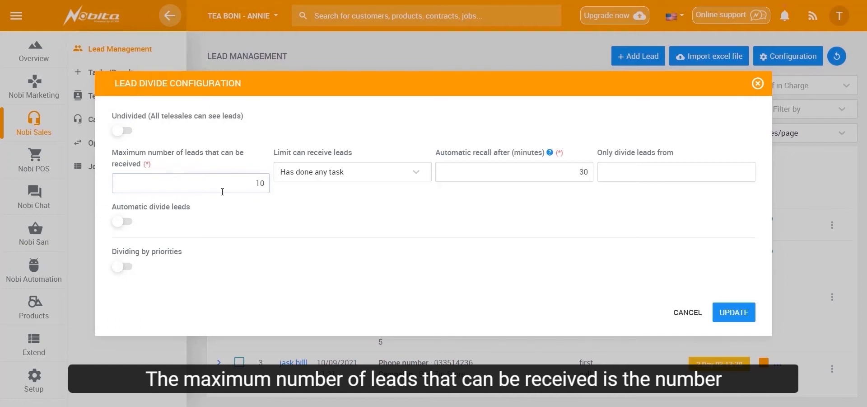
pyautogui.write('2')
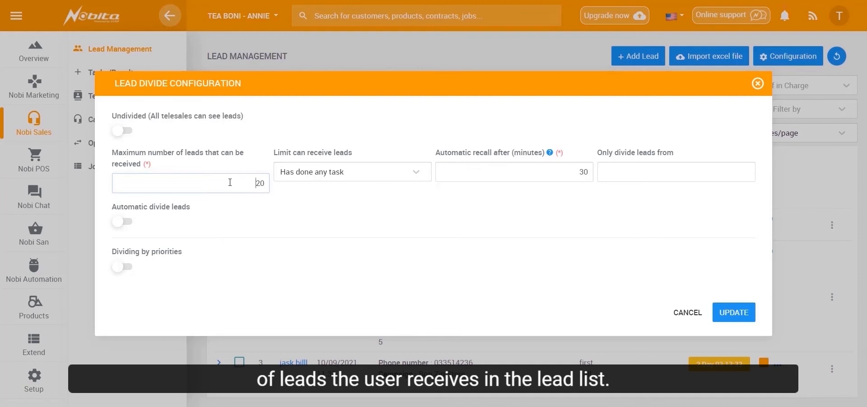
pyautogui.click(346, 172)
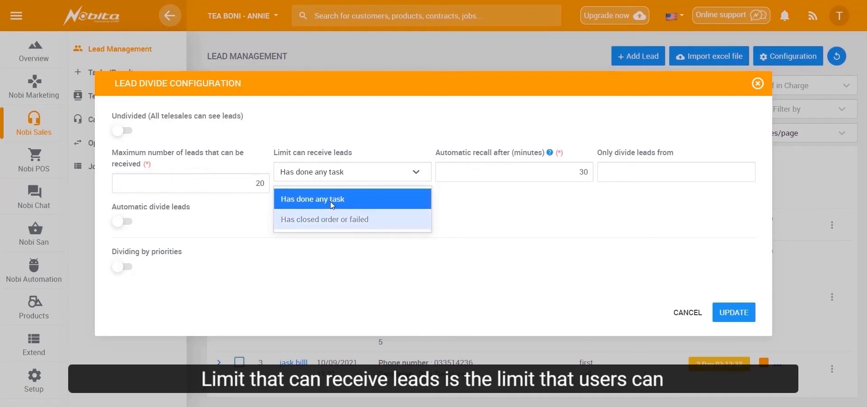
pyautogui.click(481, 171)
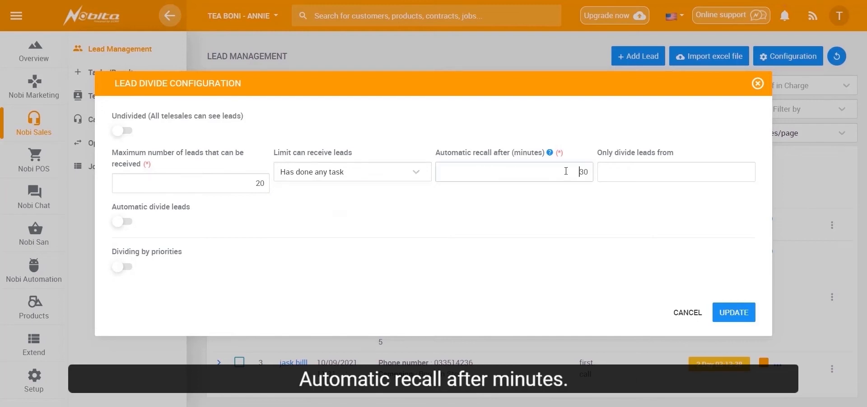
pyautogui.doubleClick(587, 174)
pyautogui.press('BackSpace')
pyautogui.write('20')
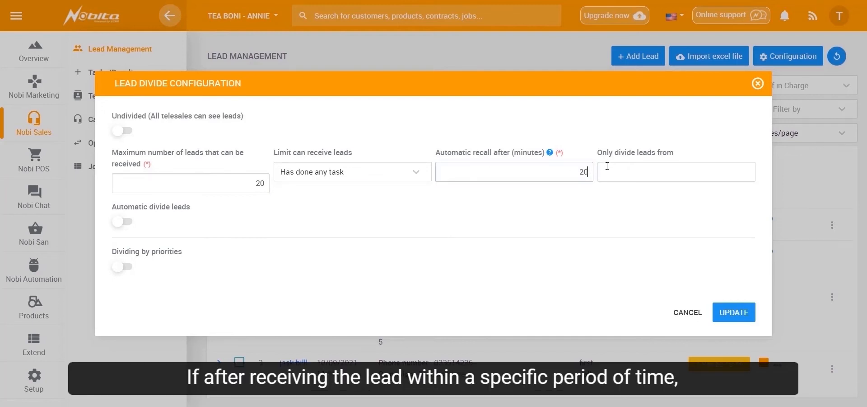
pyautogui.click(581, 146)
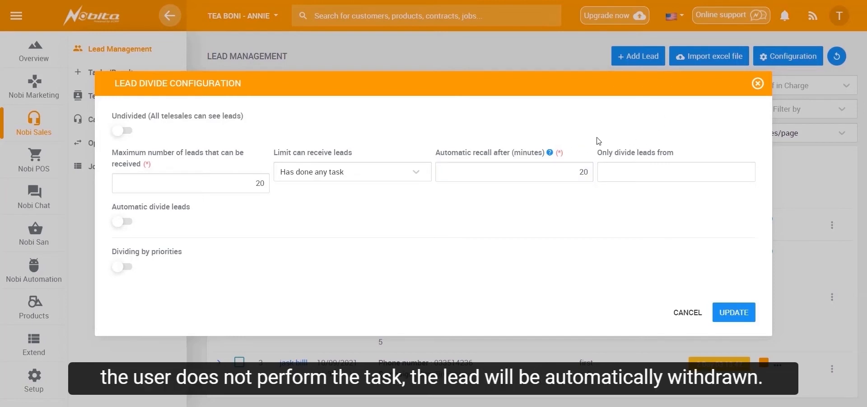
pyautogui.moveTo(550, 157)
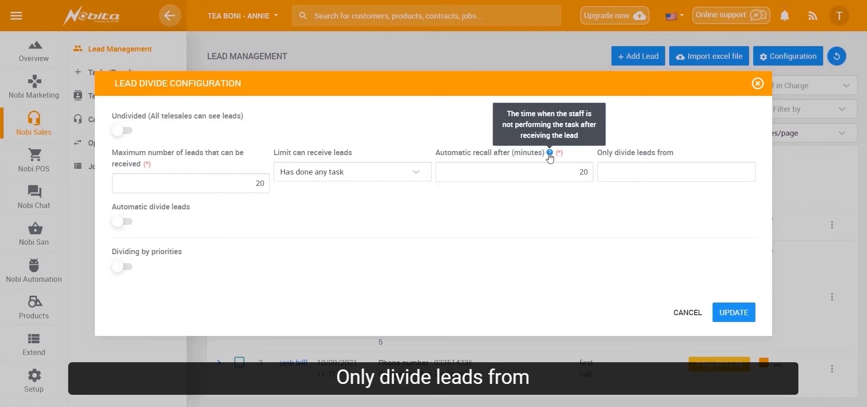
# - Try 15/10/2021 16:22 as the date to only divide leads from, and clear it again
pyautogui.click(643, 169)
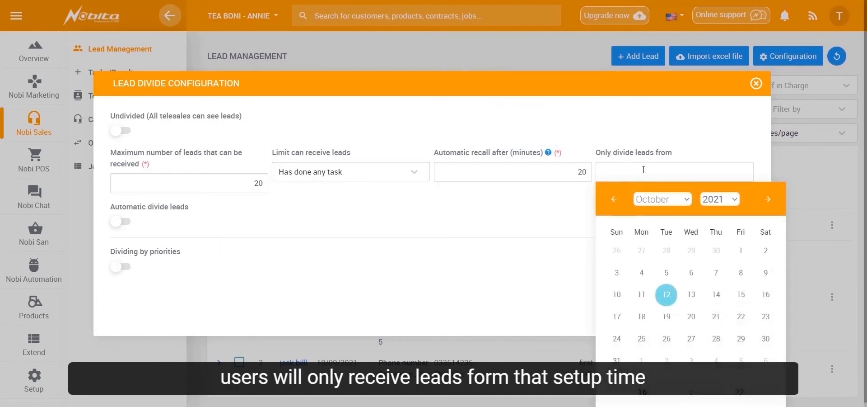
pyautogui.click(666, 294)
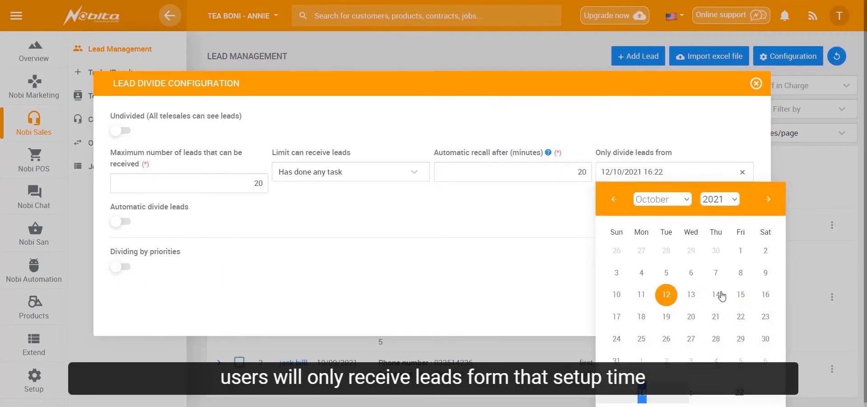
pyautogui.click(745, 297)
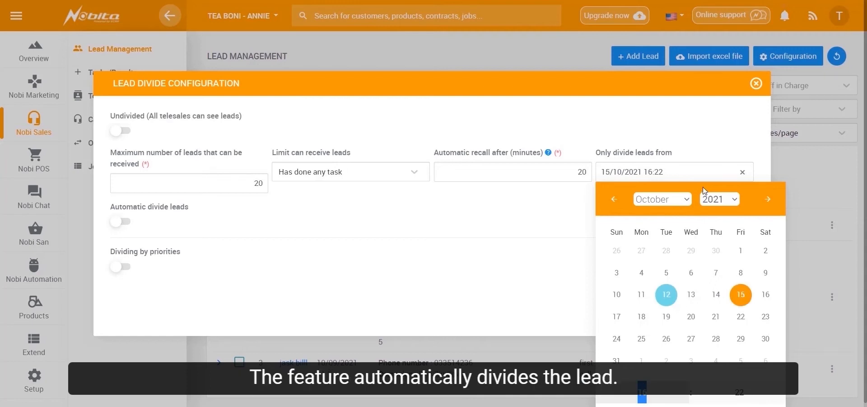
pyautogui.click(743, 172)
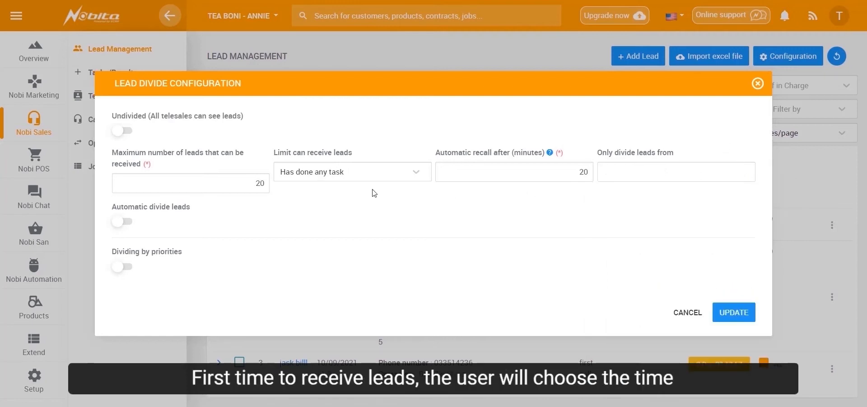
# - Turn on automatic lead dividing and choose hours 1, 2, 3 and 4 as the first row's time to receive leads
pyautogui.click(127, 223)
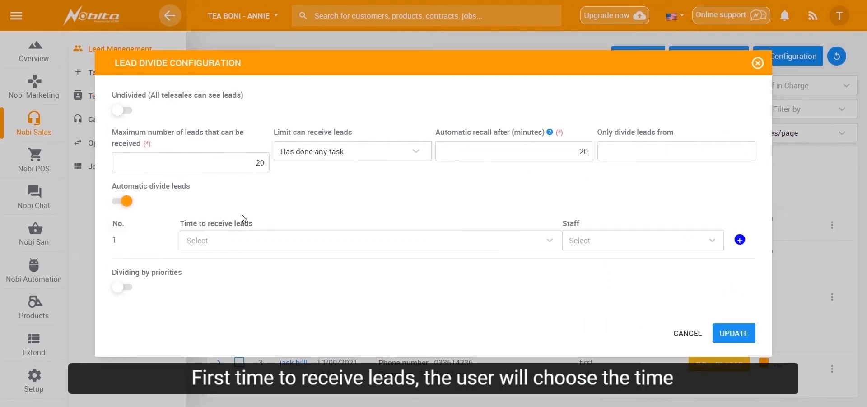
pyautogui.click(235, 243)
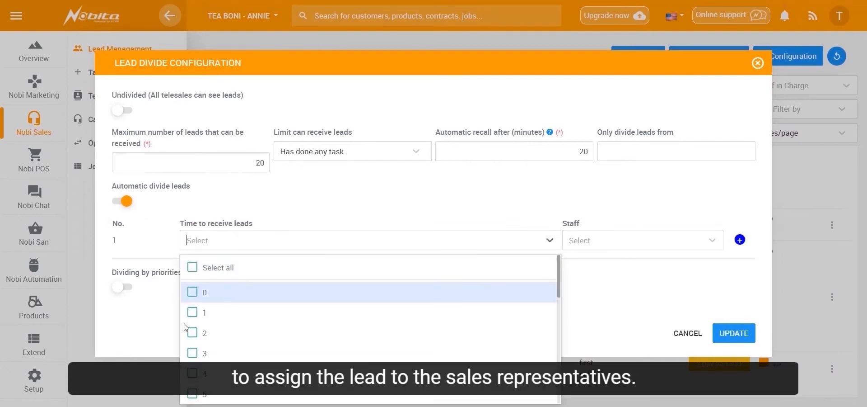
pyautogui.click(194, 312)
pyautogui.click(193, 337)
pyautogui.click(196, 355)
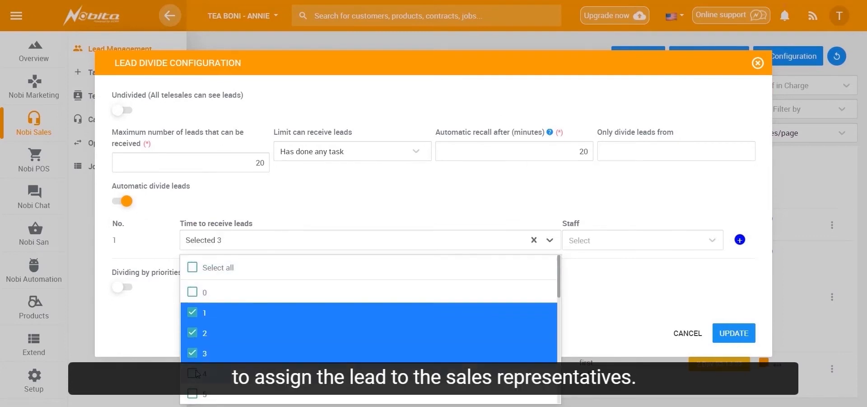
pyautogui.click(198, 374)
# - Assign the sixth listed Sales Team member as staff for the first automatic-divide row
pyautogui.click(579, 240)
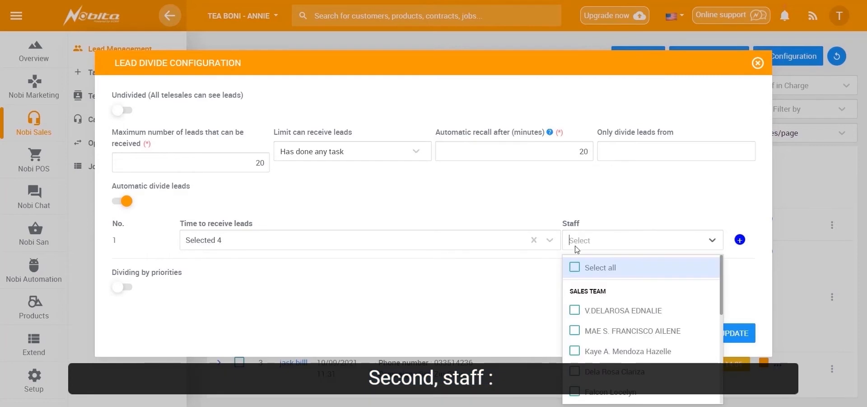
pyautogui.scroll(-1, 604, 285)
pyautogui.scroll(-1, 605, 292)
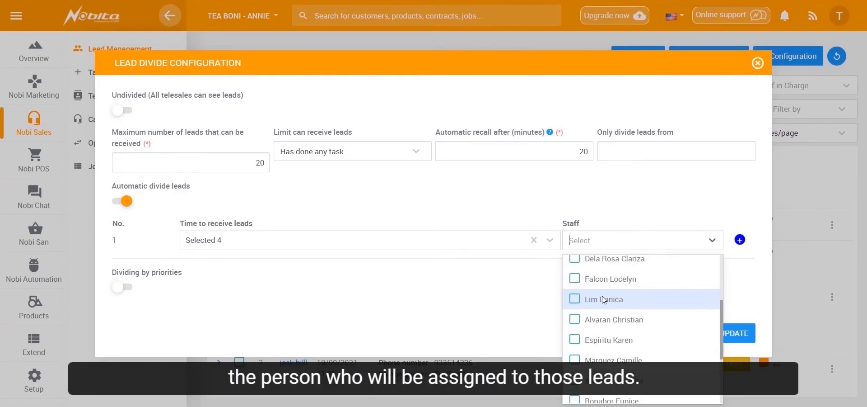
pyautogui.click(575, 299)
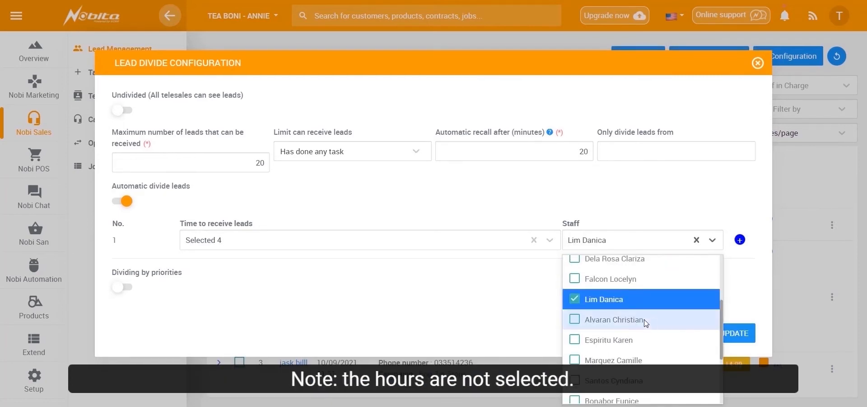
pyautogui.click(492, 304)
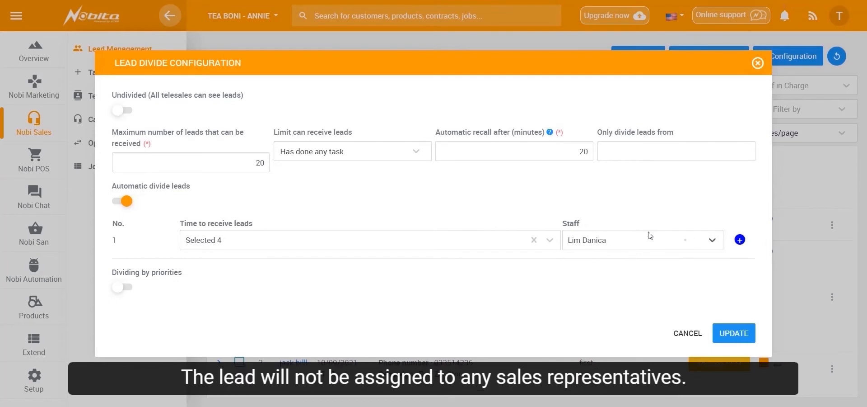
# - Add a second automatic-divide row with hour 2 as its time to receive leads, leaving its staff unselected
pyautogui.click(740, 240)
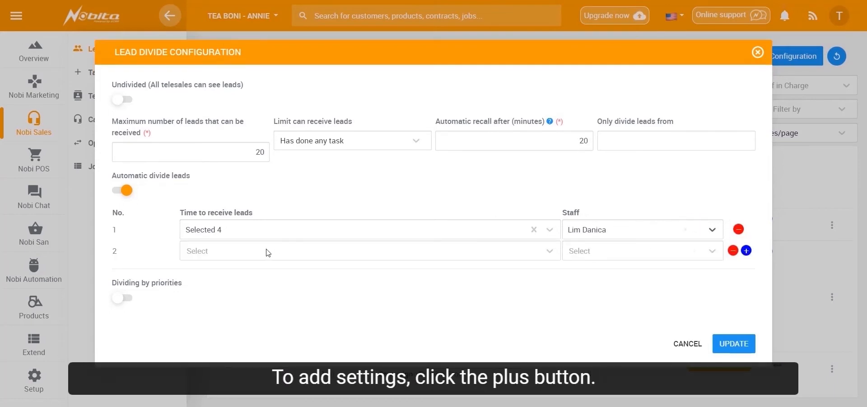
pyautogui.click(265, 250)
pyautogui.click(222, 343)
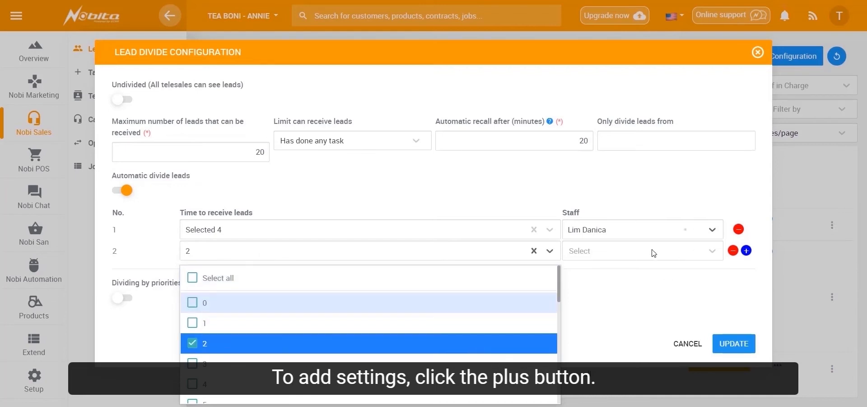
pyautogui.click(652, 250)
pyautogui.click(737, 279)
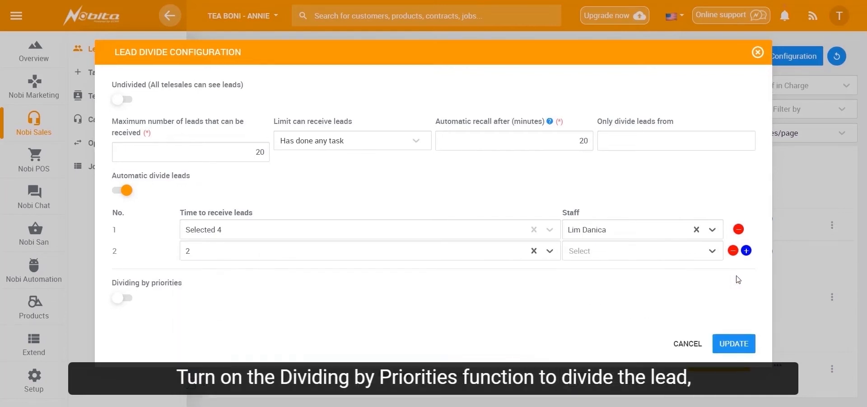
# - Turn on dividing by priorities and set the first priority by campaign, with the first listed #Auto modernmen.asia campaign as its value
pyautogui.click(126, 299)
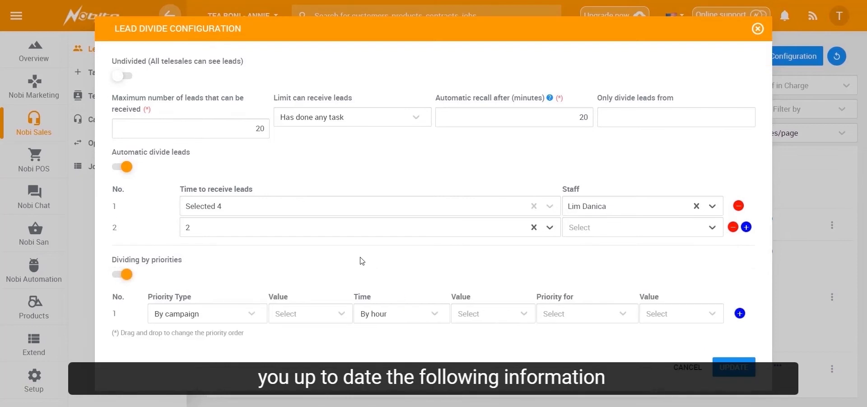
pyautogui.click(252, 314)
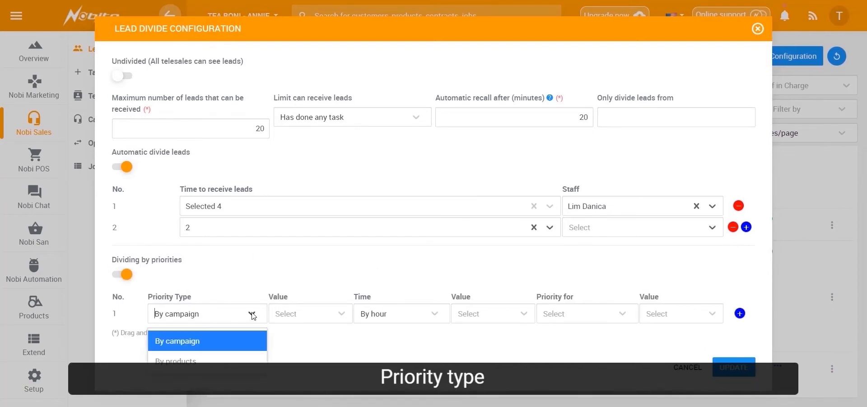
pyautogui.click(189, 349)
pyautogui.click(347, 314)
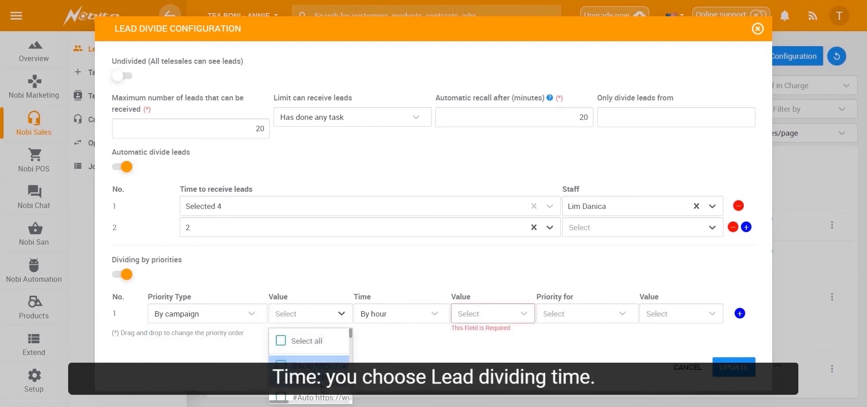
pyautogui.click(311, 367)
# - Set the priority row's time to By hour, after trying By date, and select hours including 5 as its value
pyautogui.click(469, 317)
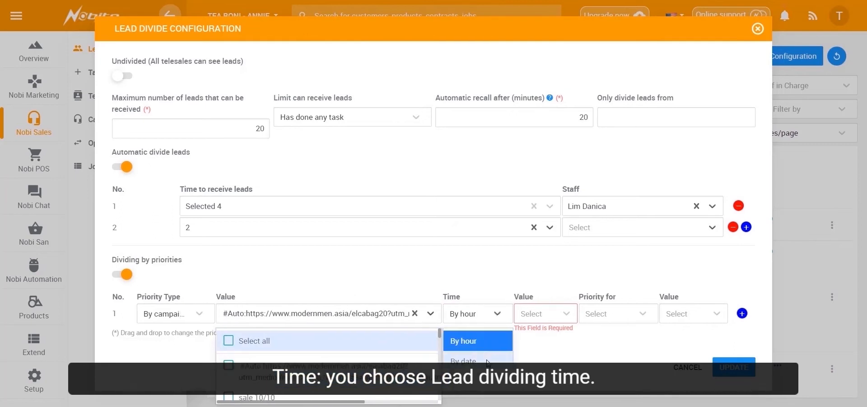
pyautogui.click(464, 361)
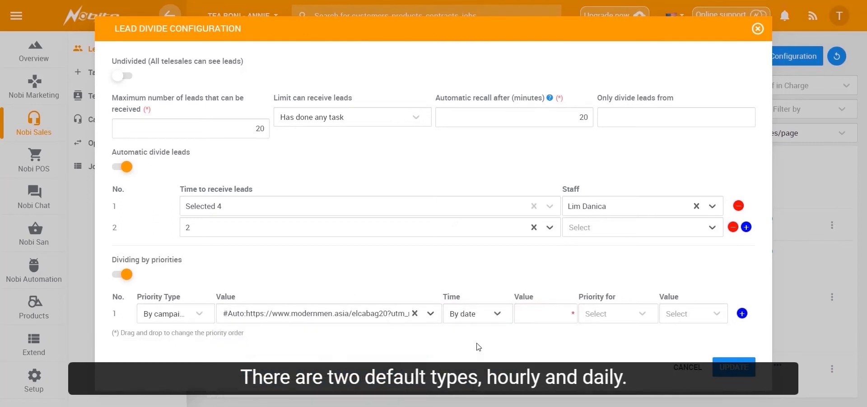
pyautogui.click(482, 322)
pyautogui.click(463, 340)
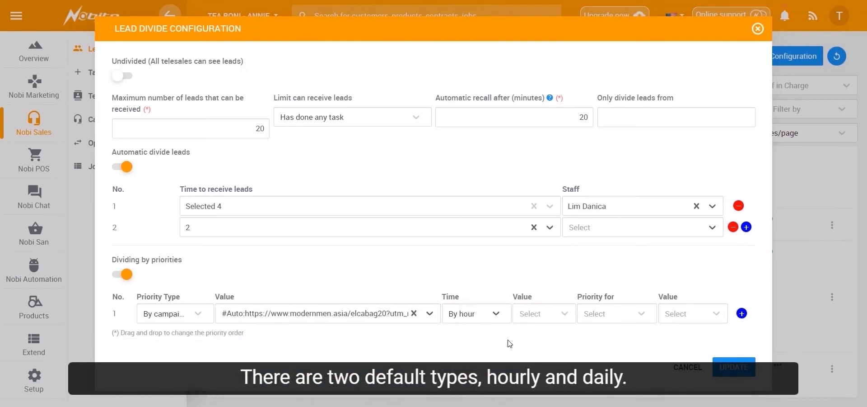
pyautogui.click(560, 314)
pyautogui.scroll(-3, 574, 344)
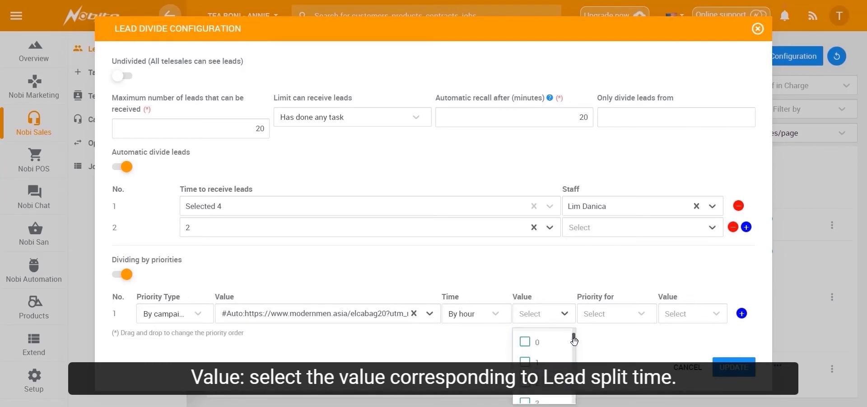
pyautogui.click(537, 360)
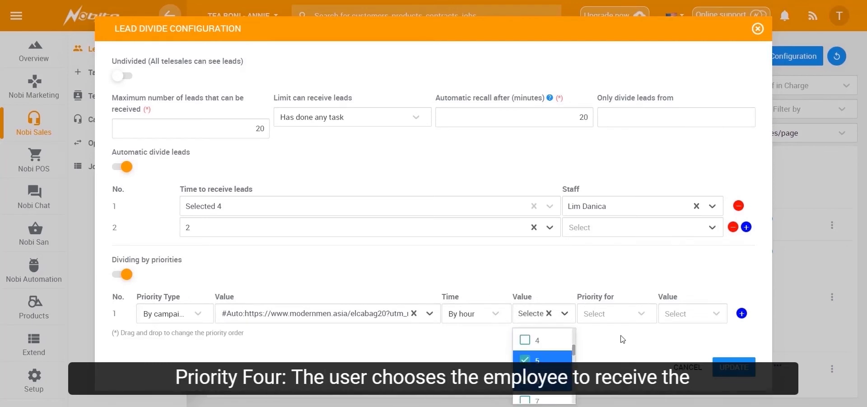
# - Set what the priority row applies to as For department, after trying For staff
pyautogui.click(642, 319)
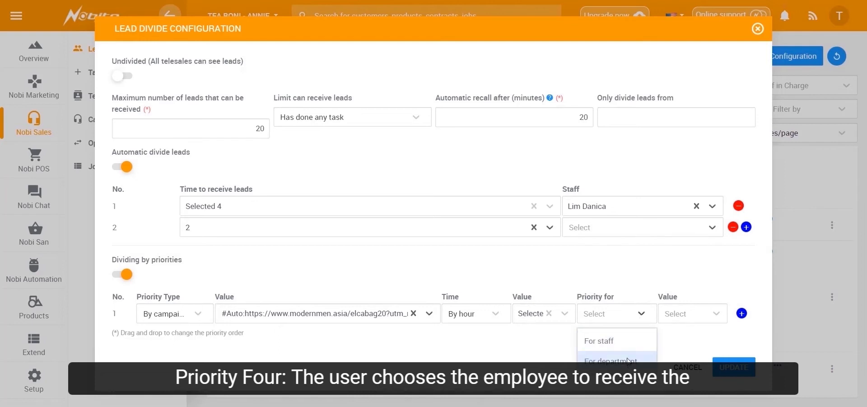
pyautogui.click(622, 341)
pyautogui.click(686, 319)
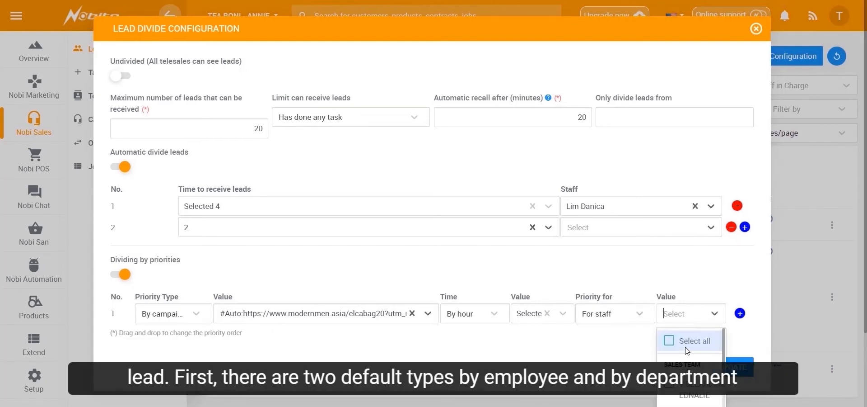
pyautogui.click(648, 317)
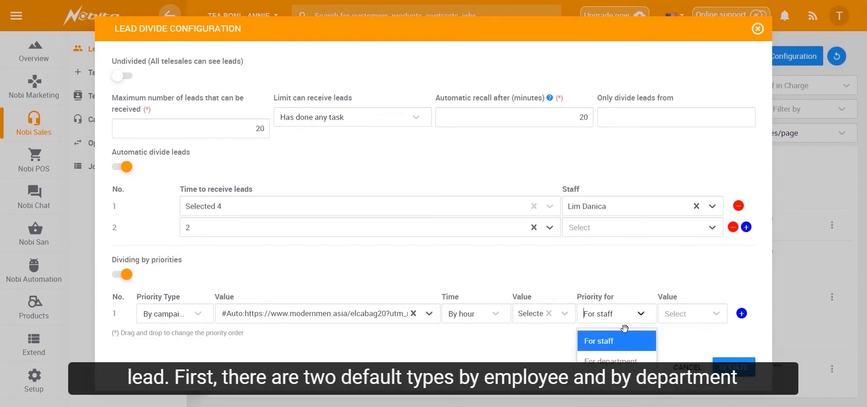
pyautogui.click(616, 361)
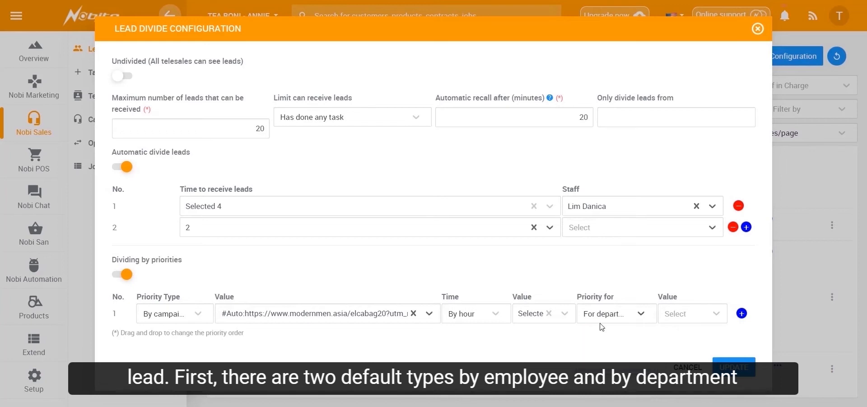
pyautogui.click(642, 317)
pyautogui.click(637, 325)
# - Select Managers as the department value of the priority row and save the lead divide configuration
pyautogui.click(684, 316)
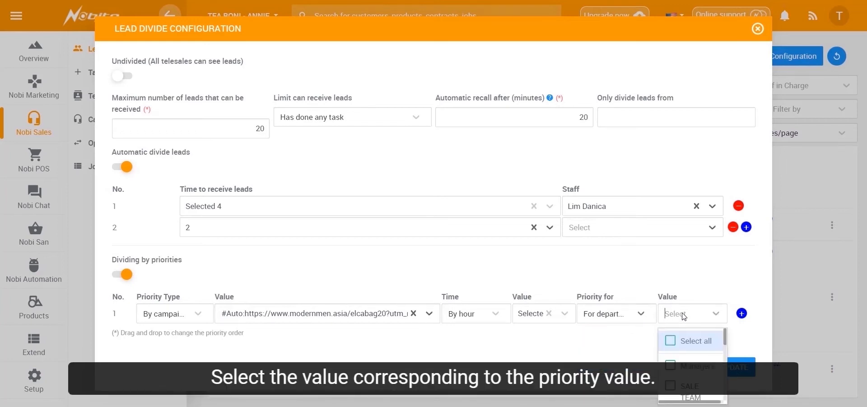
pyautogui.click(693, 366)
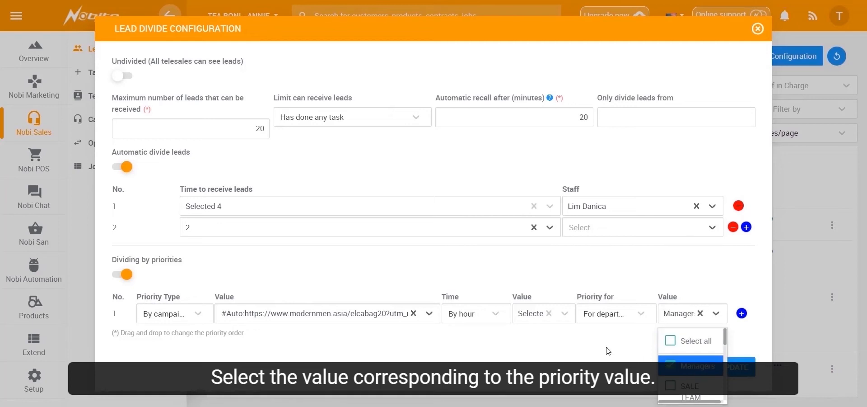
pyautogui.click(608, 351)
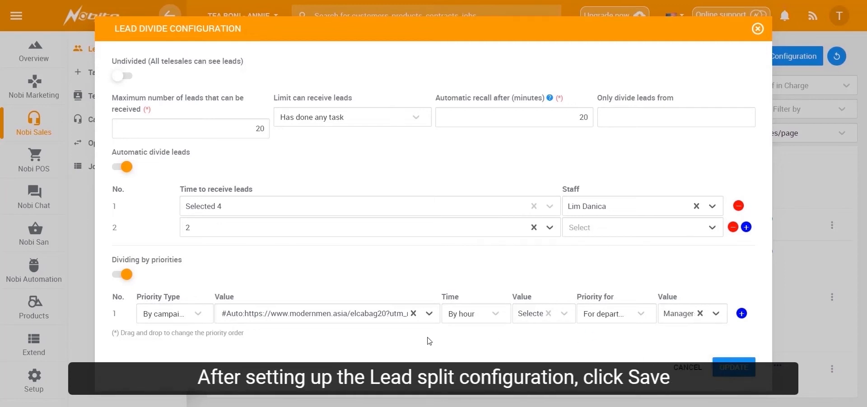
pyautogui.click(729, 368)
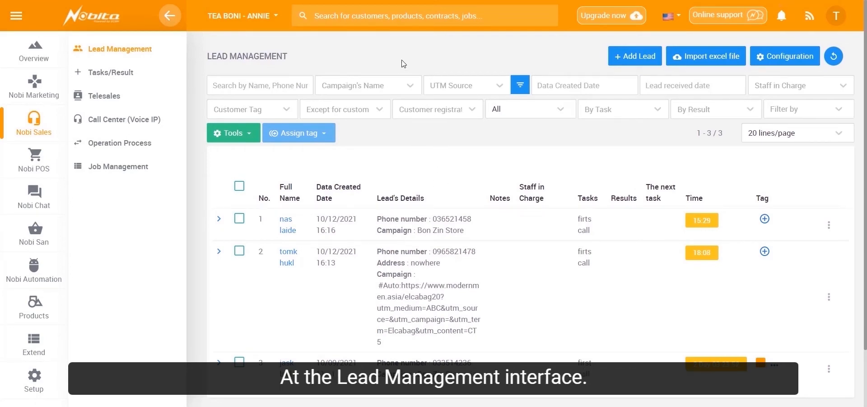
# - Start adding a new individual lead and enter the customer's surname and name
pyautogui.click(618, 56)
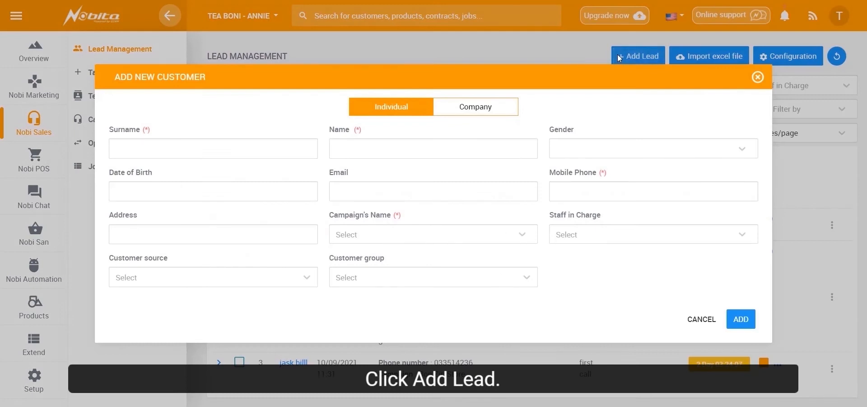
pyautogui.click(266, 144)
pyautogui.write('gg')
pyautogui.click(397, 155)
pyautogui.write('gg')
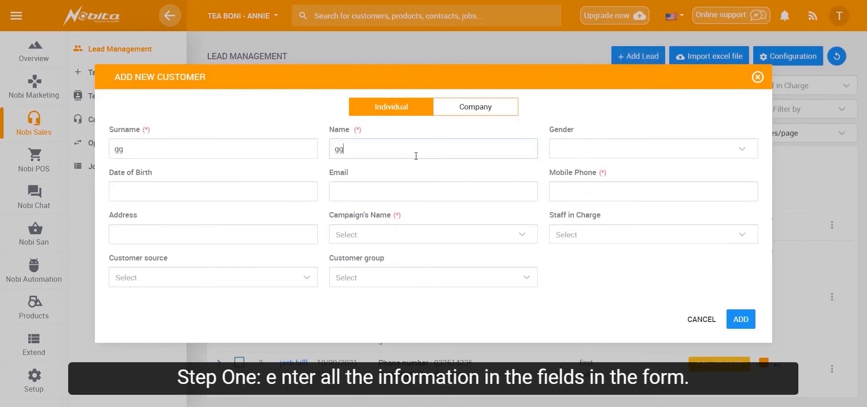
# - Enter the lead's mobile phone number, choose the #Auto modernmen.asia campaign and add the lead
pyautogui.click(576, 192)
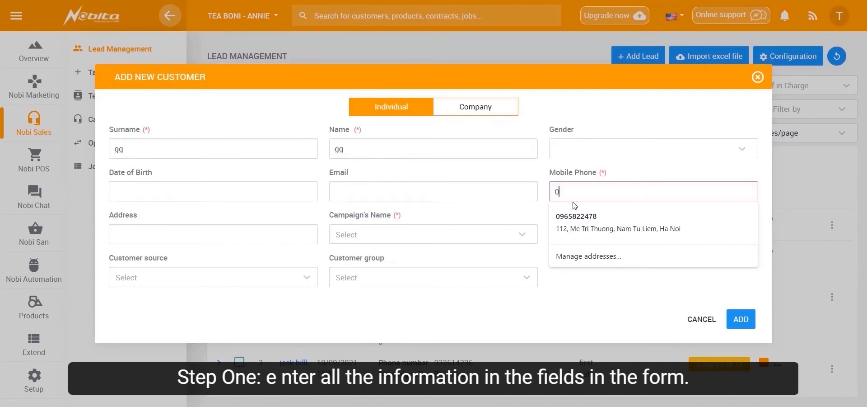
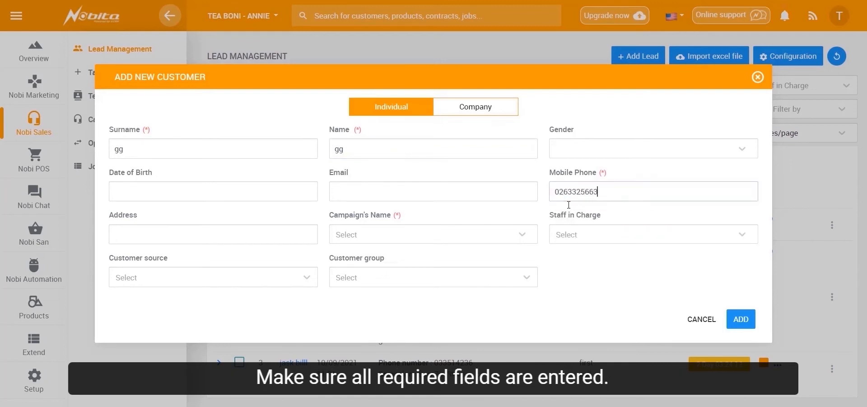
pyautogui.click(750, 319)
pyautogui.click(479, 234)
pyautogui.click(447, 263)
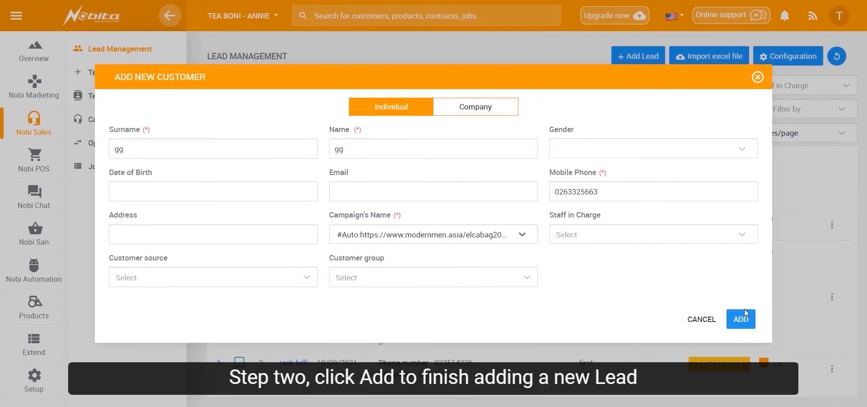
pyautogui.click(750, 319)
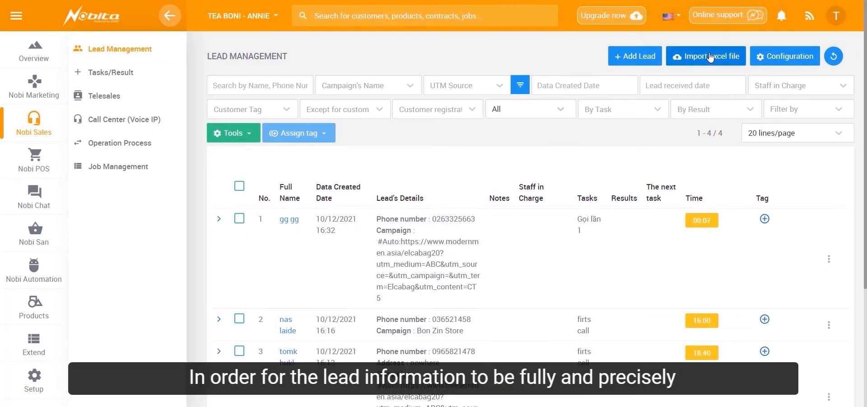
# - Download the sample customer import file and save it as mau-nhap-khach-hang-ecrm.xlsx on the Desktop
pyautogui.click(711, 57)
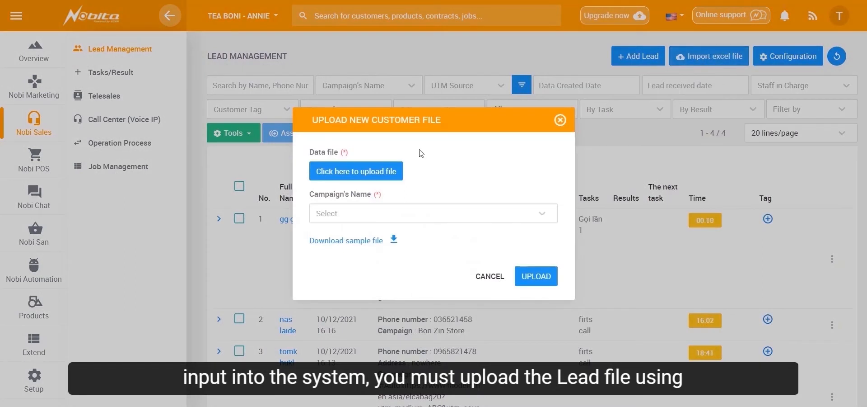
pyautogui.click(357, 241)
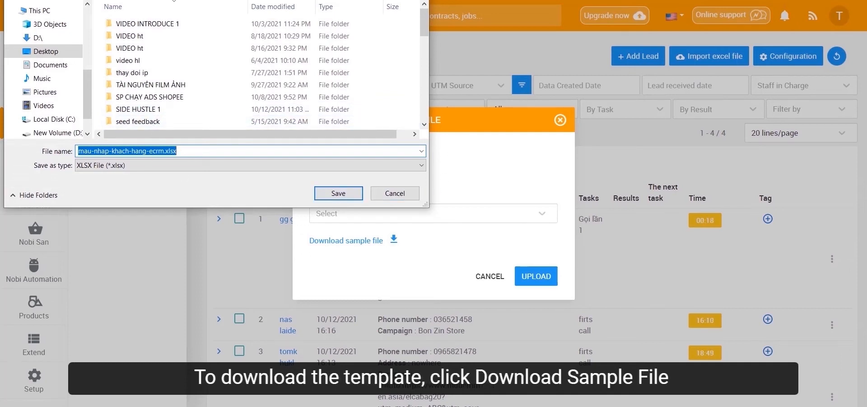
pyautogui.click(348, 195)
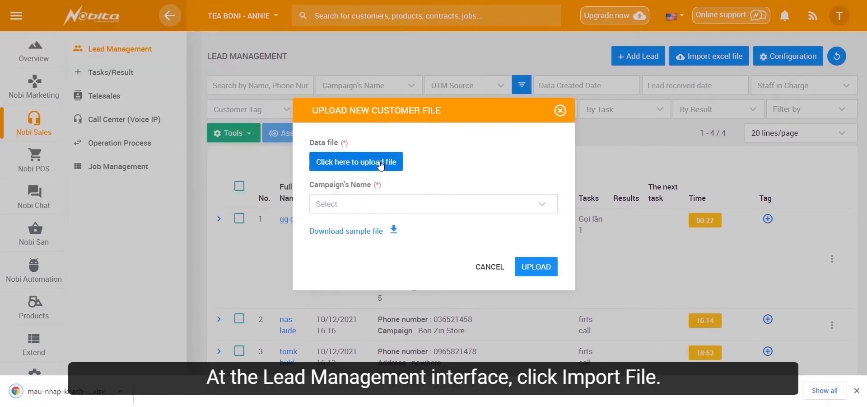
# - Browse for a lead file and choose campaign sale 10/10 in the upload form, closing it without uploading
pyautogui.click(378, 161)
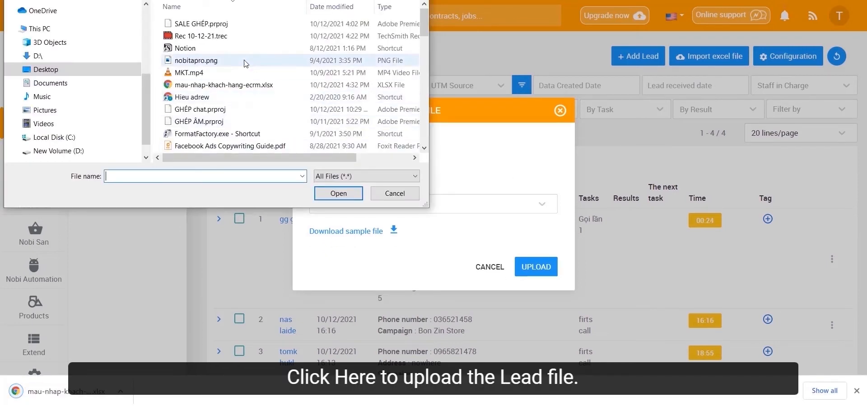
pyautogui.scroll(5, 248, 111)
pyautogui.scroll(3, 248, 111)
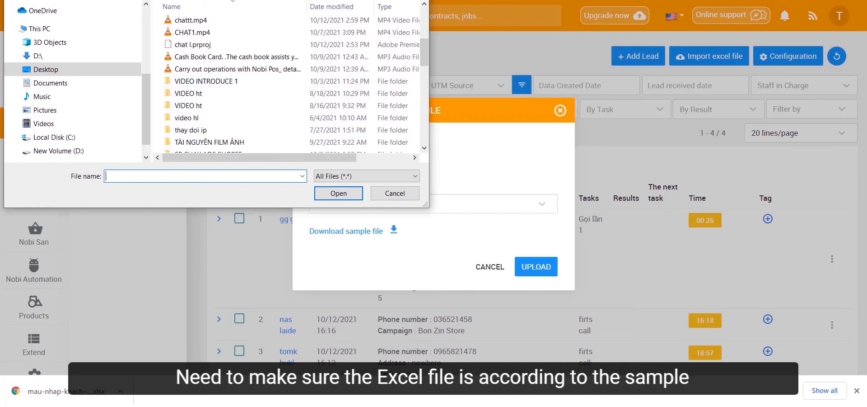
pyautogui.press('Escape')
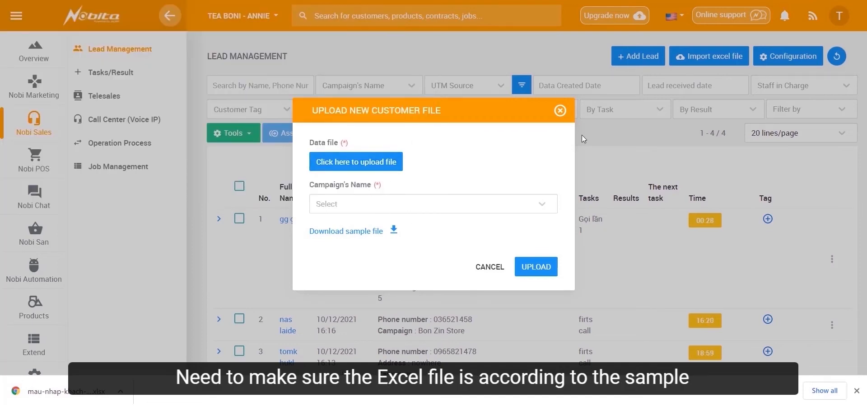
pyautogui.click(452, 202)
pyautogui.click(402, 289)
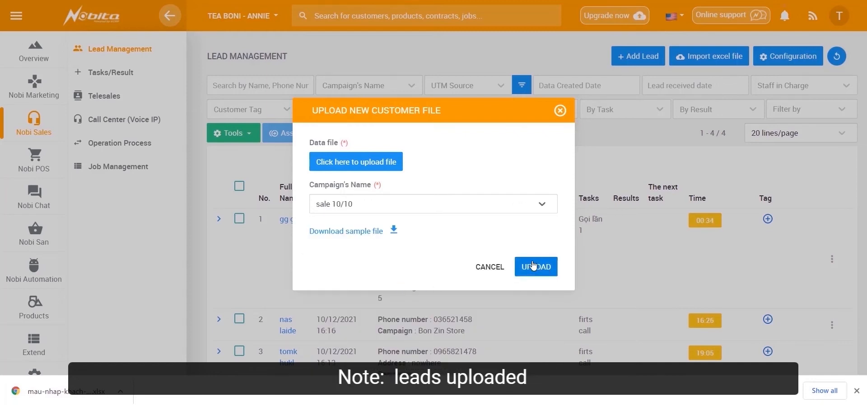
pyautogui.click(560, 112)
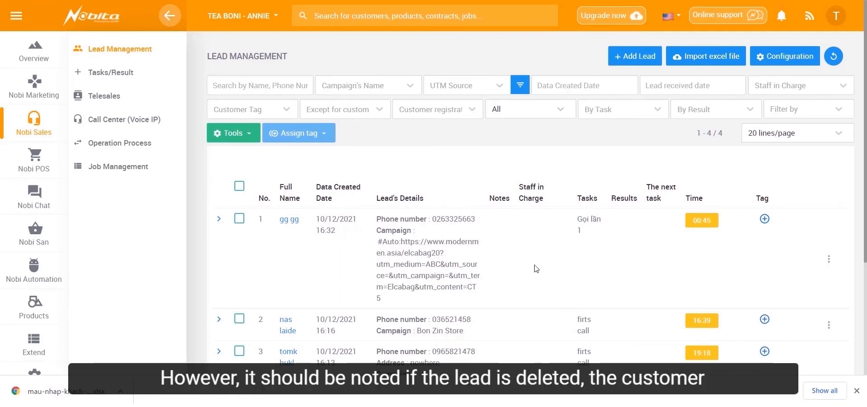
# - Delete the newest lead, first in the list, using its own row options and confirm the deletion
pyautogui.click(298, 225)
pyautogui.click(320, 231)
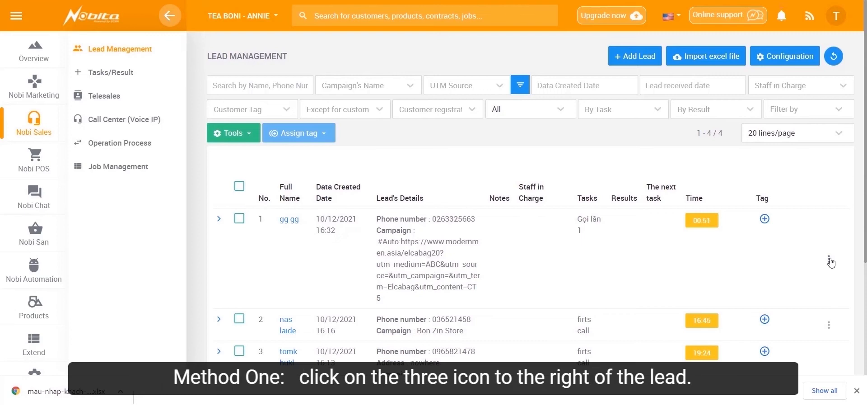
pyautogui.click(829, 260)
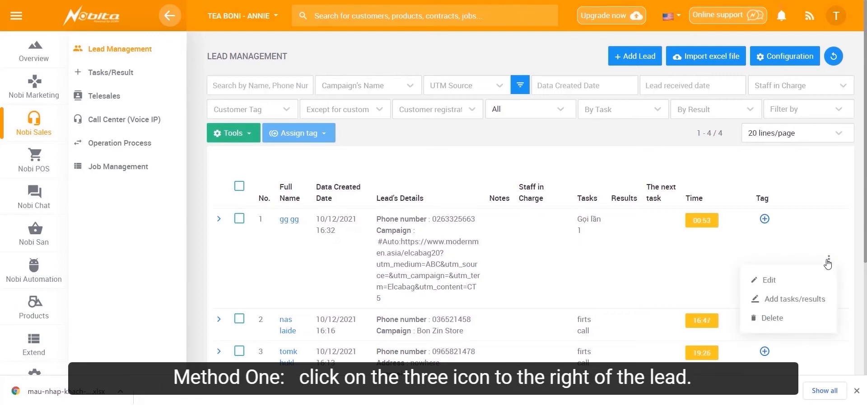
pyautogui.click(787, 318)
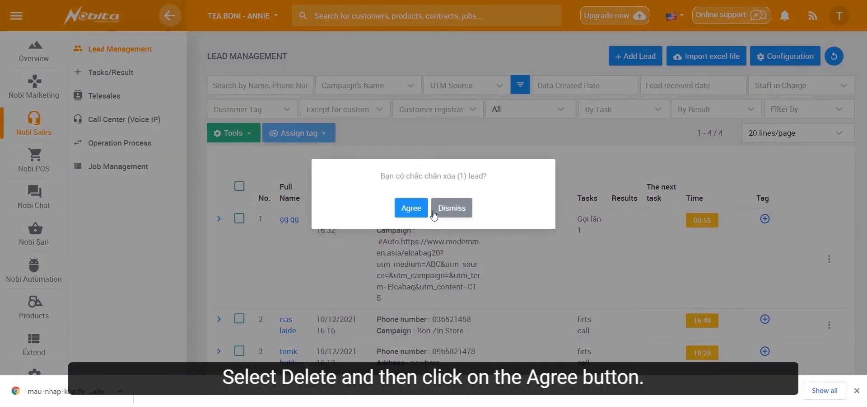
pyautogui.click(411, 208)
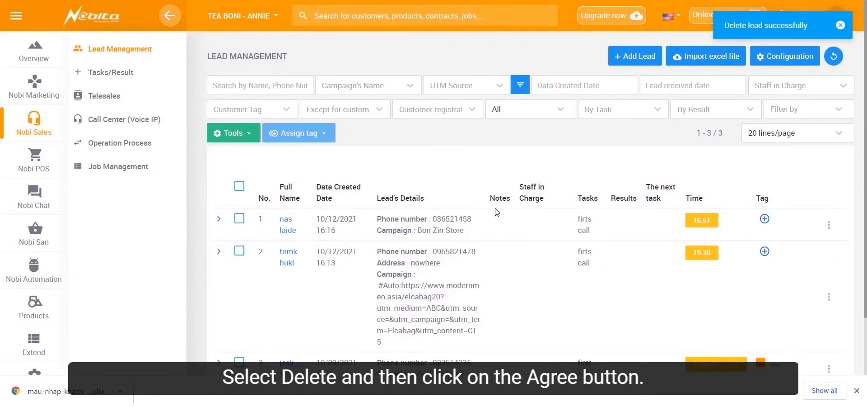
# - Try the bulk deletion on the first listed lead, and clear its selection
pyautogui.click(239, 219)
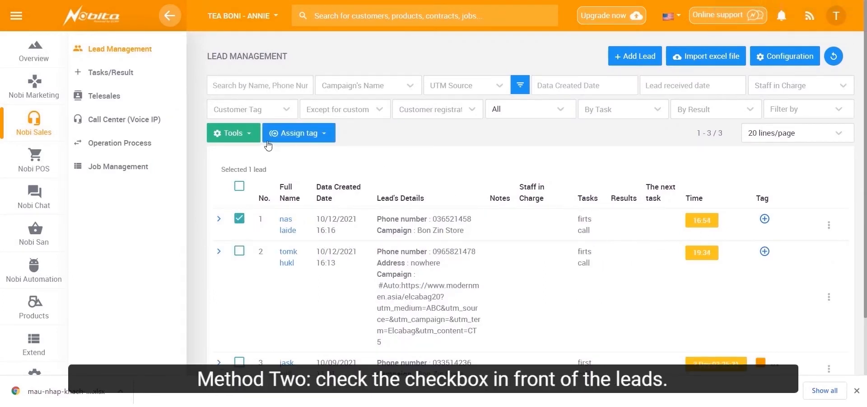
pyautogui.click(244, 135)
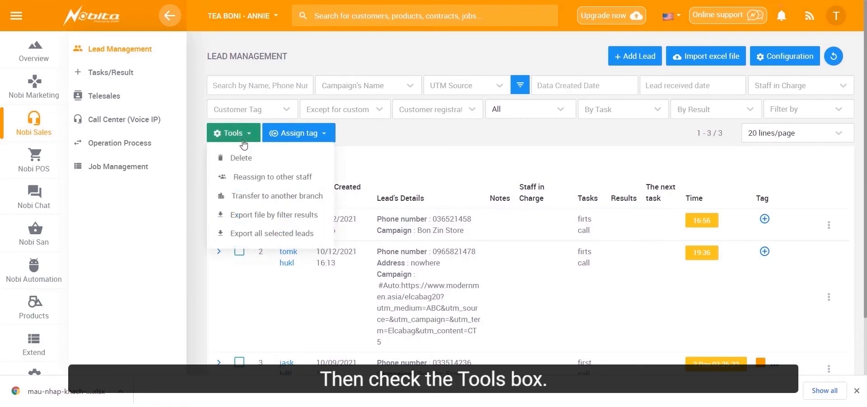
pyautogui.click(243, 158)
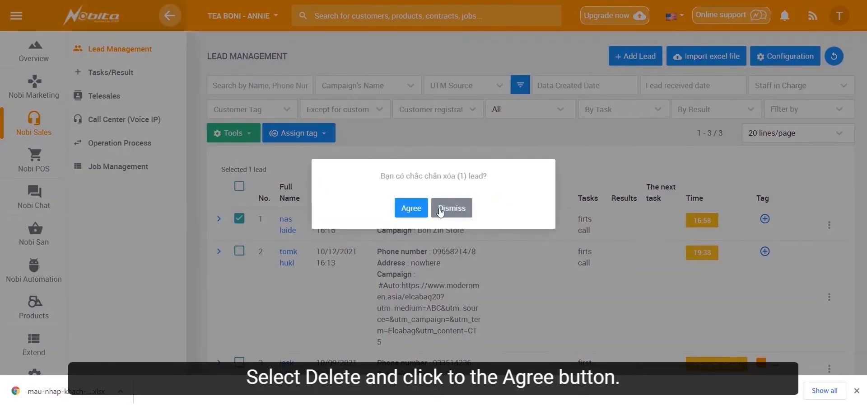
pyautogui.click(412, 208)
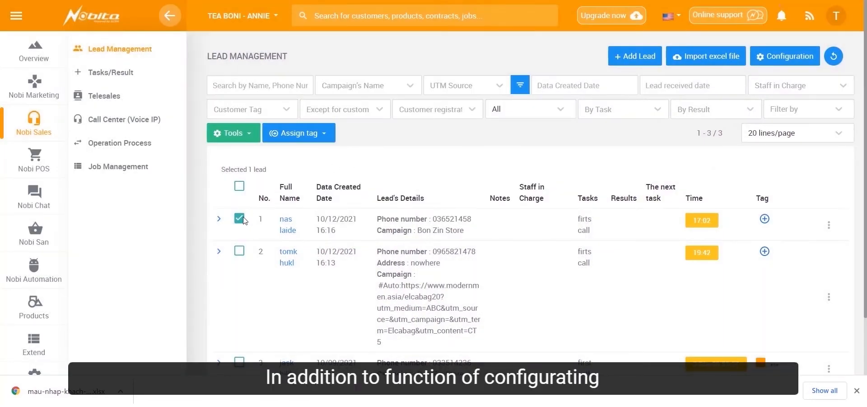
pyautogui.click(240, 219)
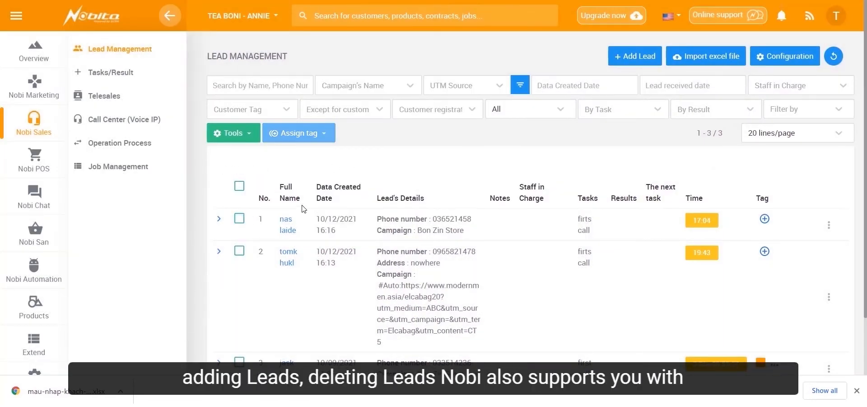
pyautogui.click(248, 135)
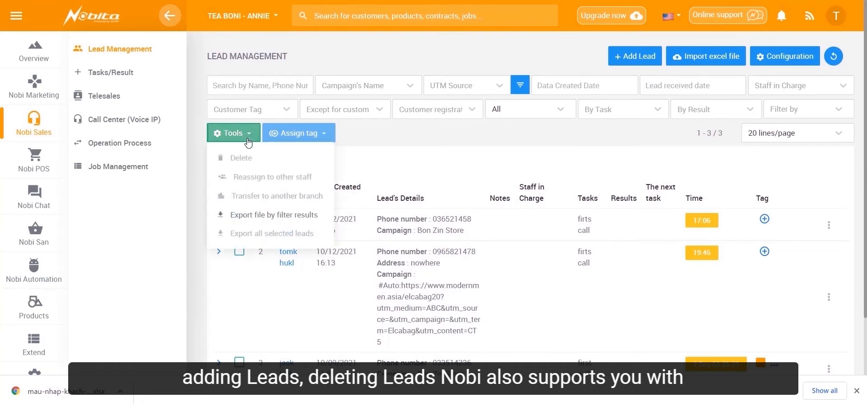
pyautogui.click(415, 164)
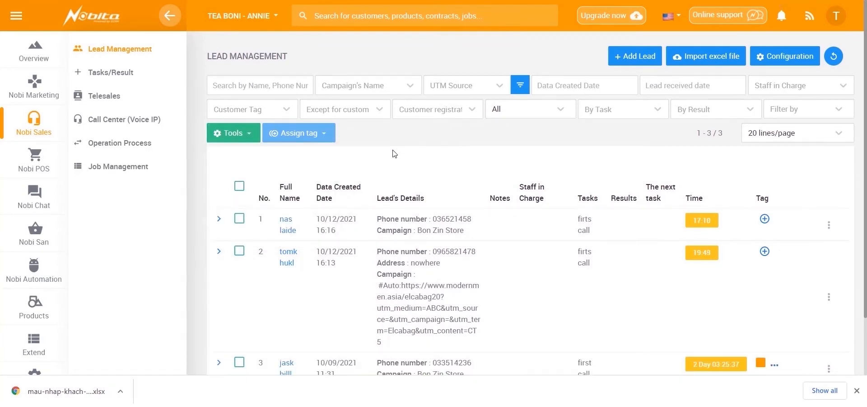
# - Reassign the first listed lead to Admin System under Managers and save the change
pyautogui.click(239, 218)
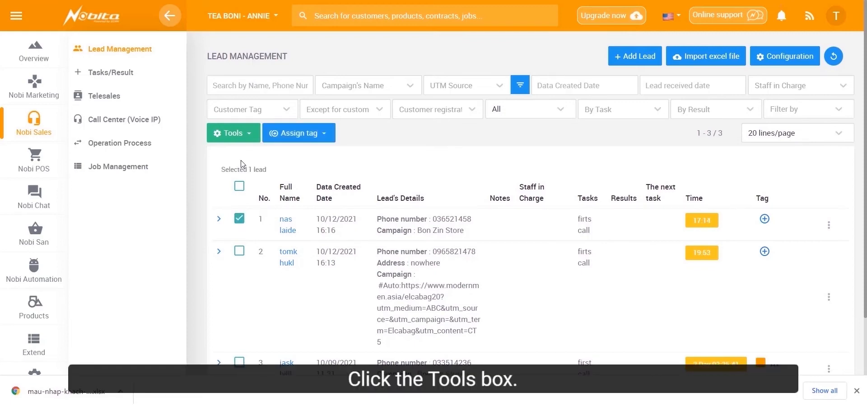
pyautogui.click(235, 133)
pyautogui.click(263, 177)
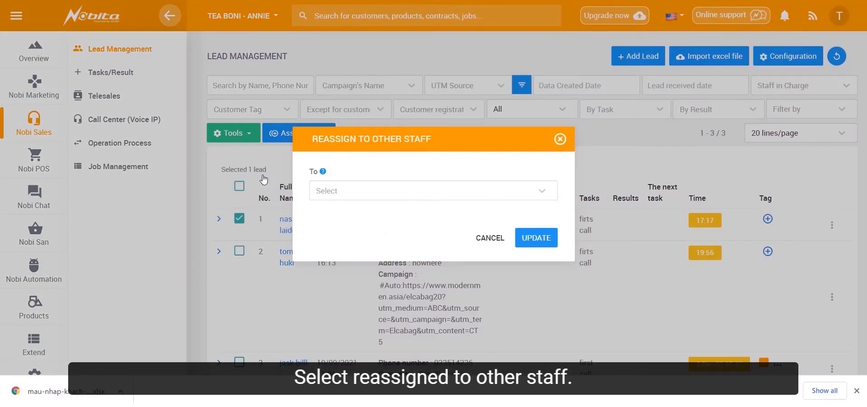
pyautogui.click(374, 194)
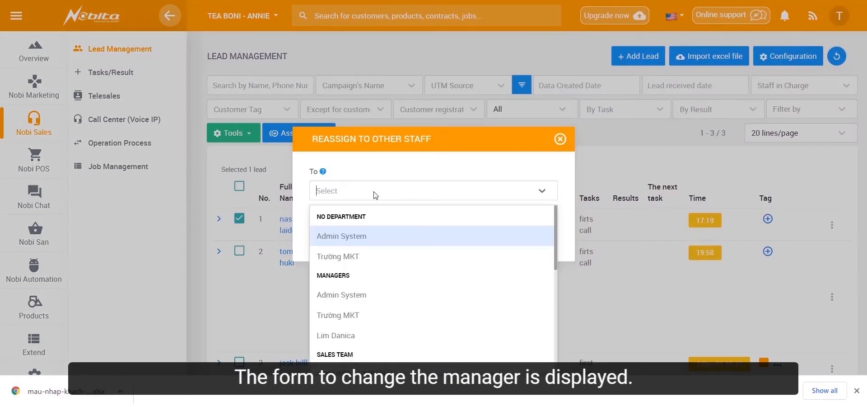
pyautogui.click(366, 294)
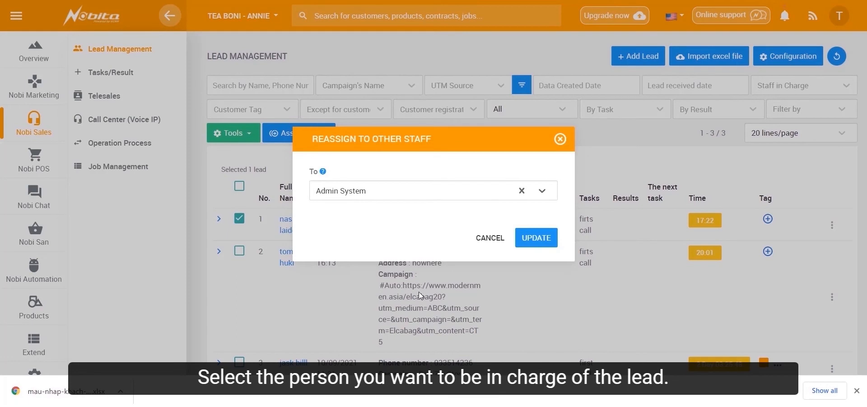
pyautogui.click(545, 241)
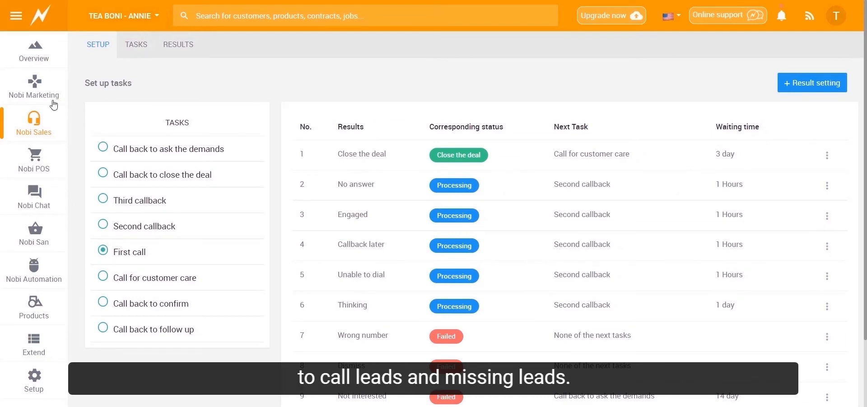
# - Start a result setup for the task Call back to ask the demands, with result Wrong number and next task Second callback
pyautogui.moveTo(40, 117)
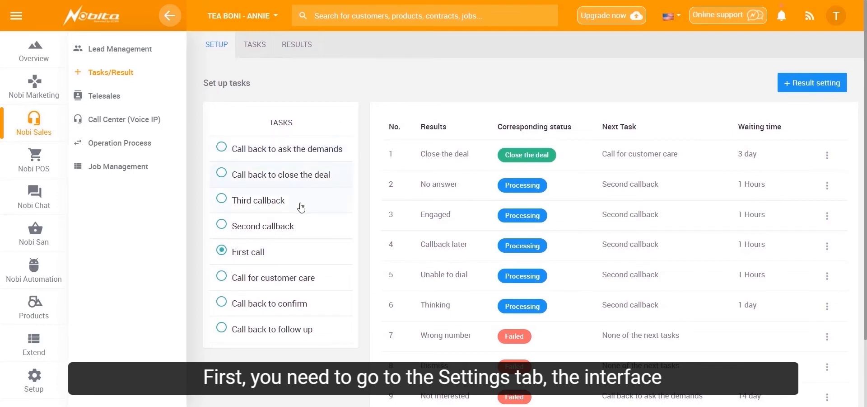
pyautogui.click(224, 152)
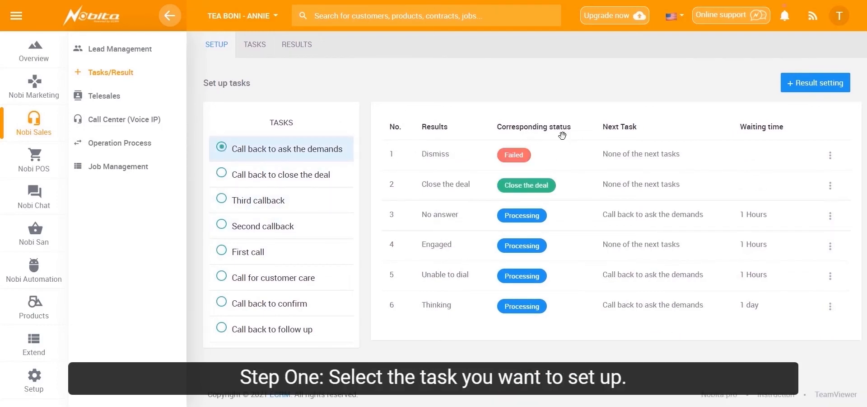
pyautogui.click(804, 84)
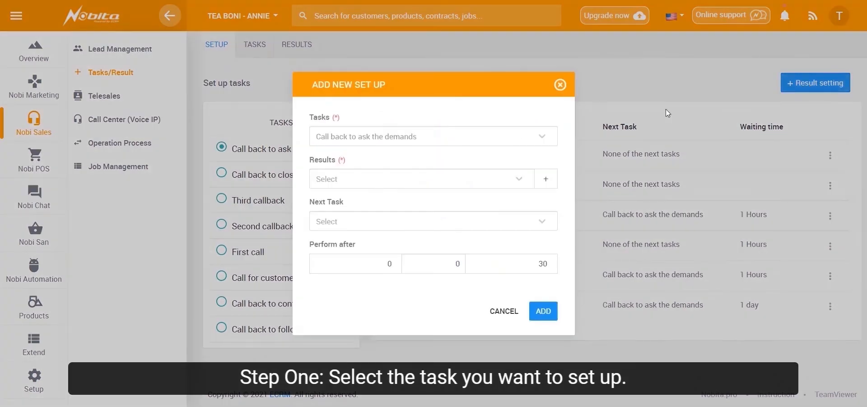
pyautogui.click(431, 179)
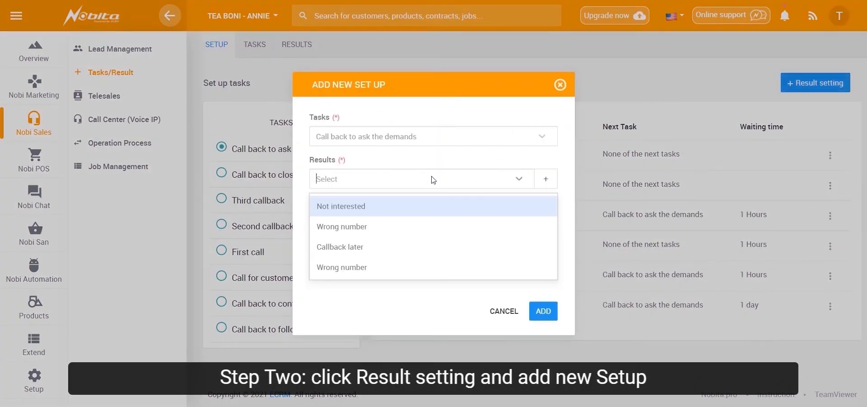
pyautogui.click(353, 226)
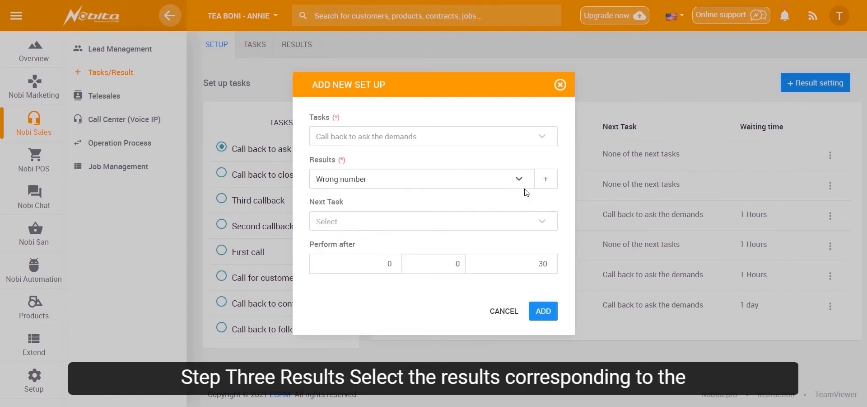
pyautogui.click(354, 223)
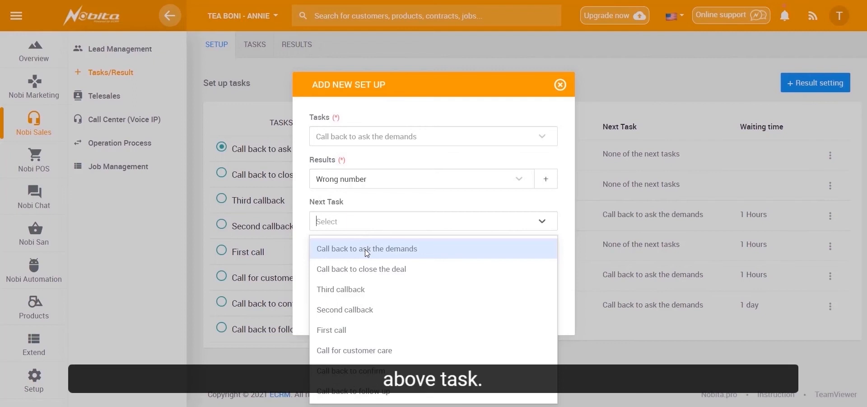
pyautogui.click(355, 311)
# - Set the next task to be performed after 1 day and 1 hour in addition to the preset minutes, and add the setup
pyautogui.click(395, 263)
pyautogui.doubleClick(397, 265)
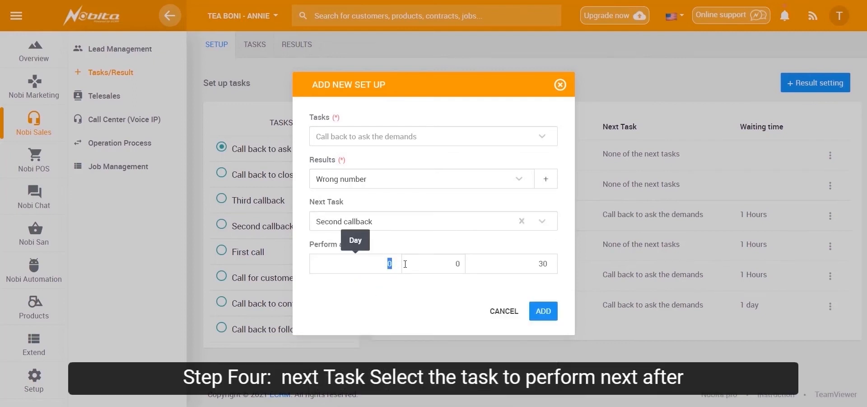
pyautogui.write('1')
pyautogui.doubleClick(457, 264)
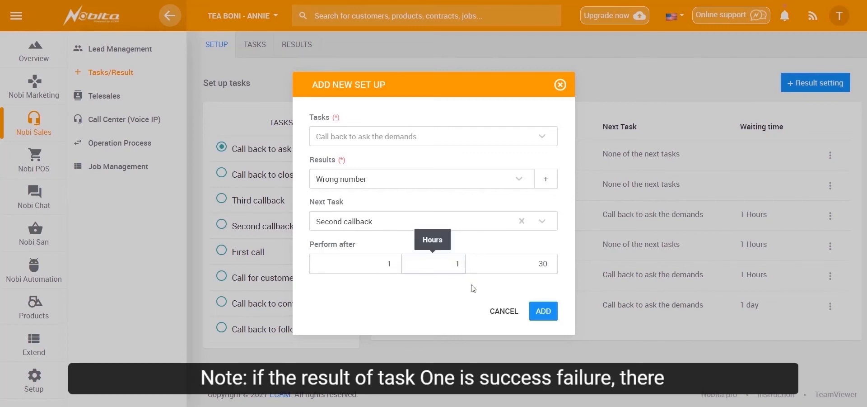
pyautogui.write('1')
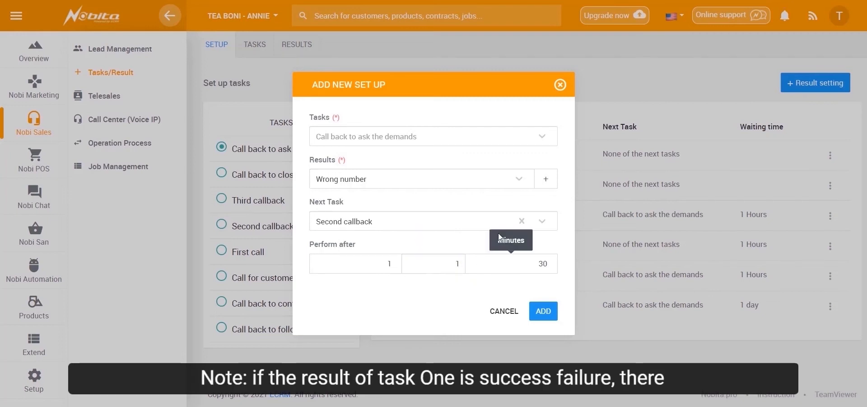
pyautogui.click(541, 315)
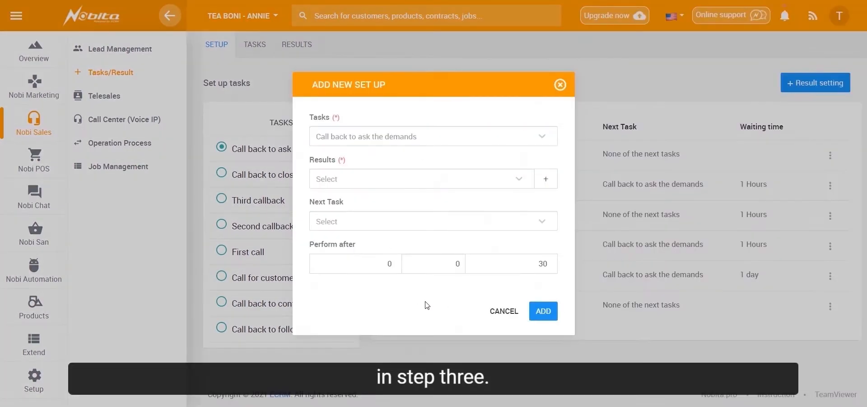
# - Create a missing result named call now from the setup form, applied only to the task Call back to ask the demands
pyautogui.click(546, 180)
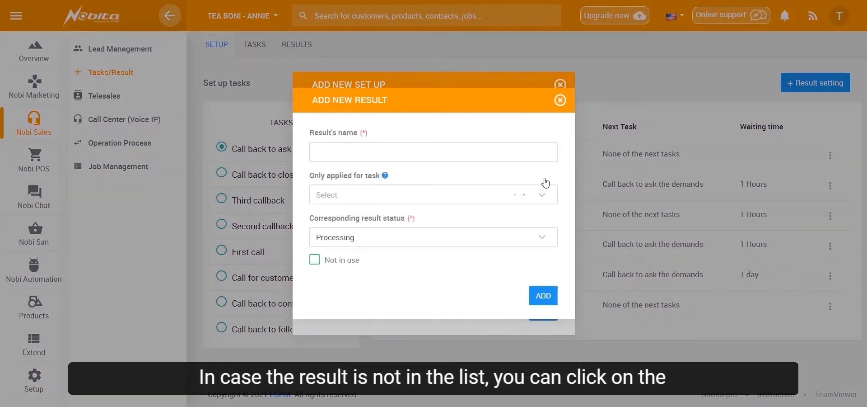
pyautogui.click(456, 150)
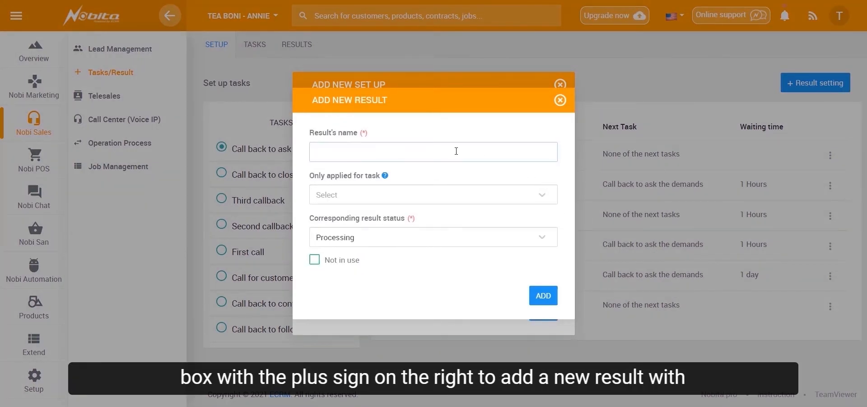
pyautogui.write('call now')
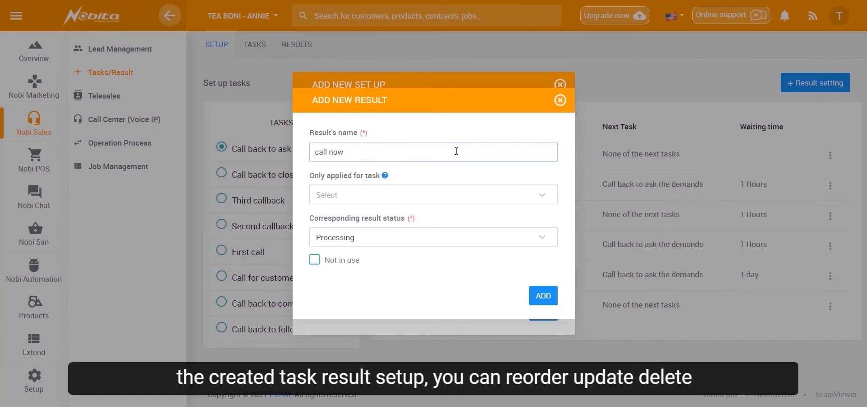
pyautogui.click(375, 194)
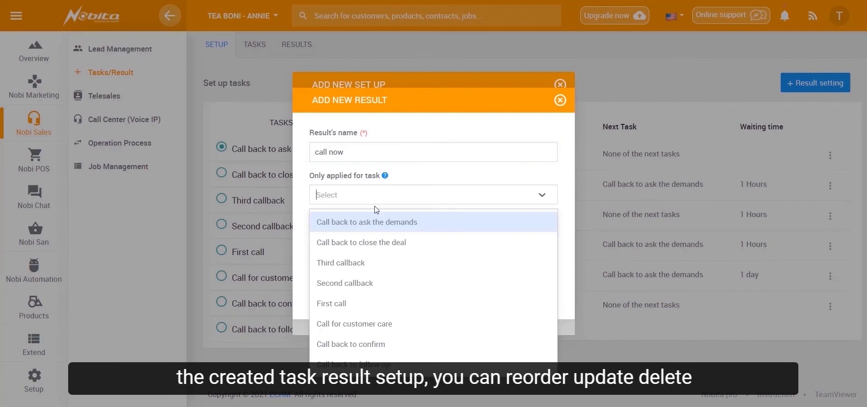
pyautogui.click(370, 220)
pyautogui.click(544, 295)
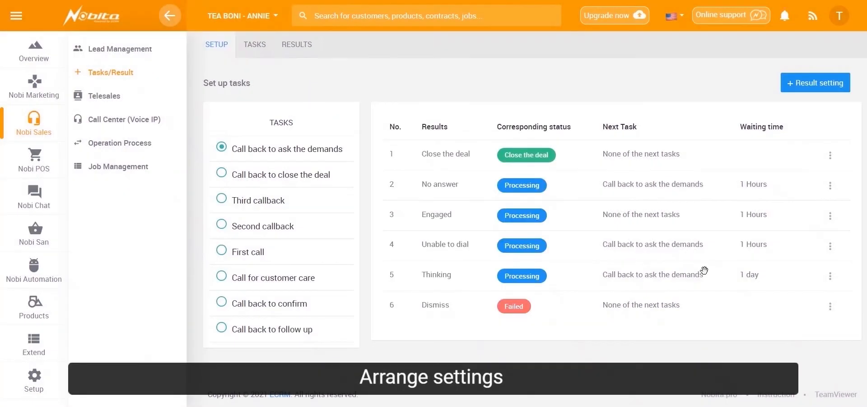
# - Move the first result of Call back to ask the demands down the order, and delete Close the deal from the results of First call
pyautogui.moveTo(592, 152); pyautogui.dragTo(647, 280)
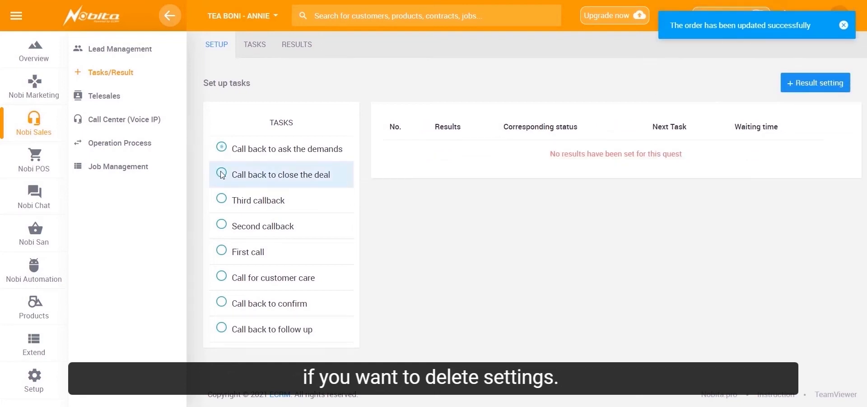
pyautogui.click(247, 251)
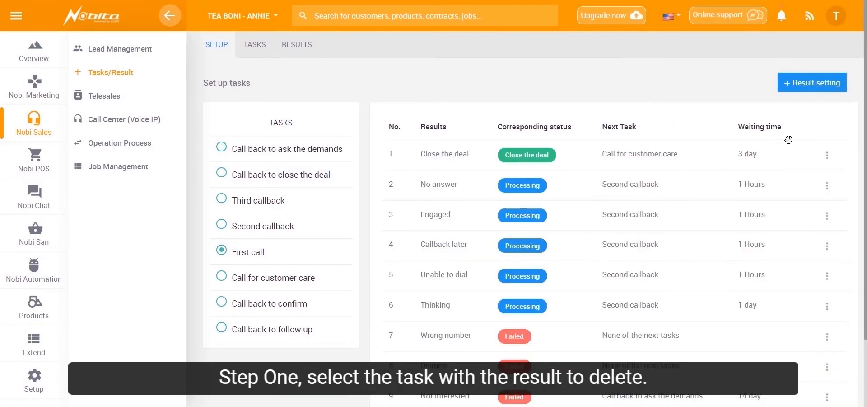
pyautogui.click(828, 156)
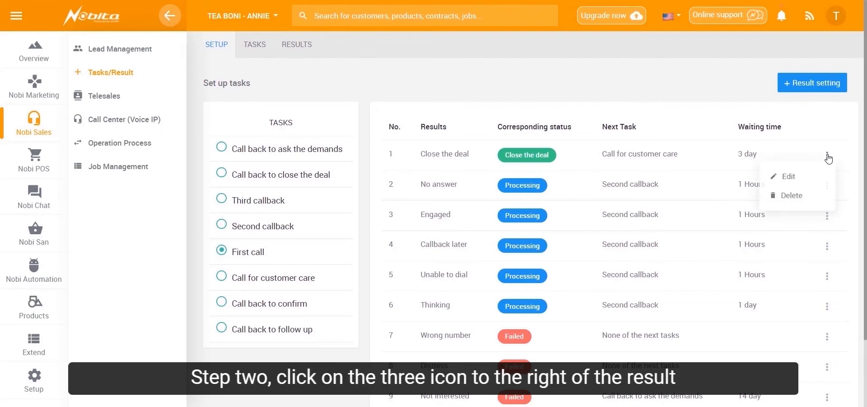
pyautogui.click(804, 202)
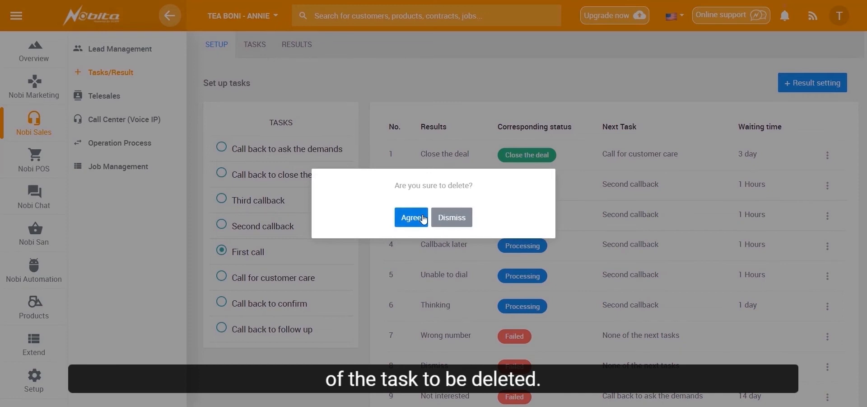
pyautogui.click(411, 217)
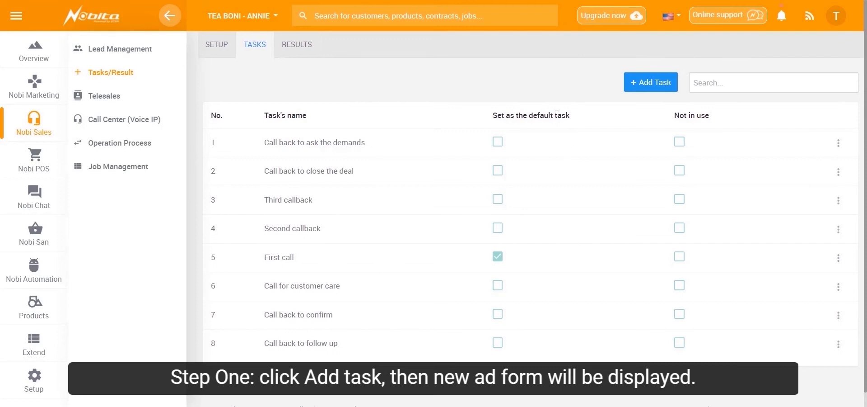
# - Add a new task named call back and make it the default action when receiving a lead
pyautogui.click(644, 86)
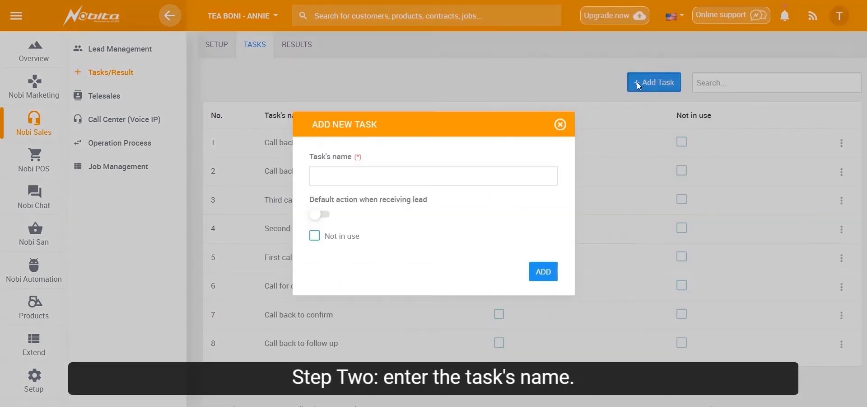
pyautogui.click(392, 173)
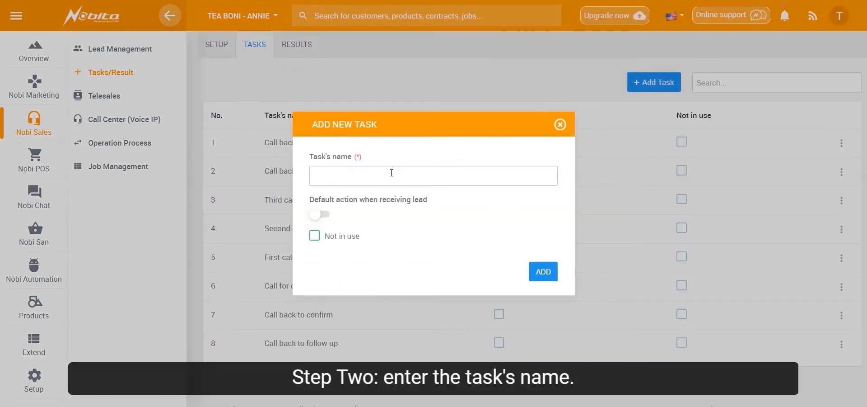
pyautogui.write('call back')
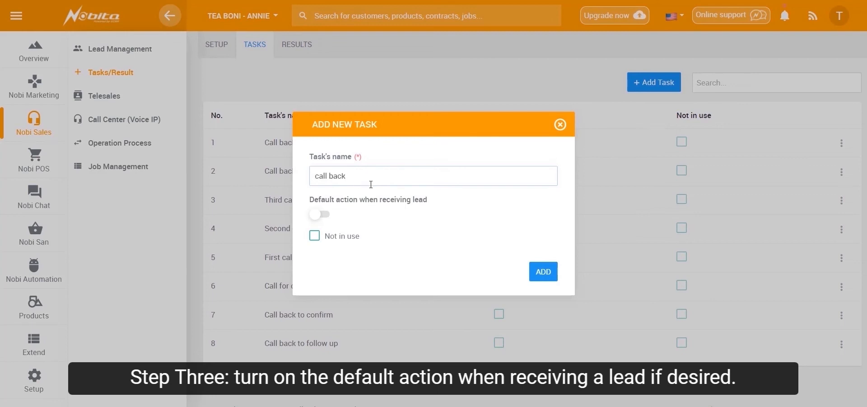
pyautogui.click(320, 215)
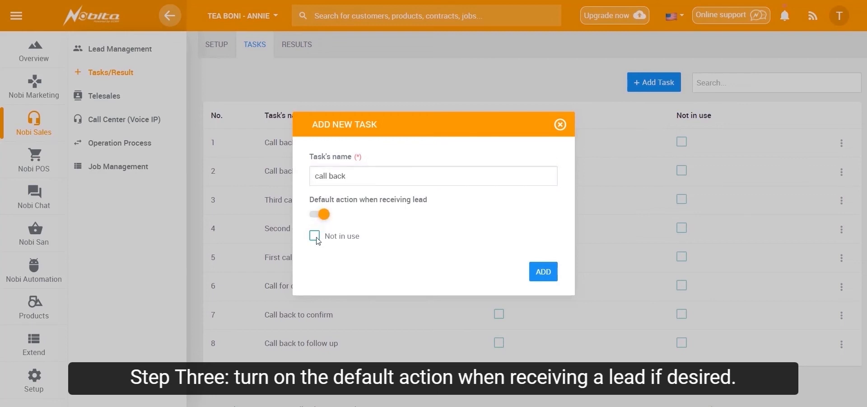
pyautogui.click(544, 269)
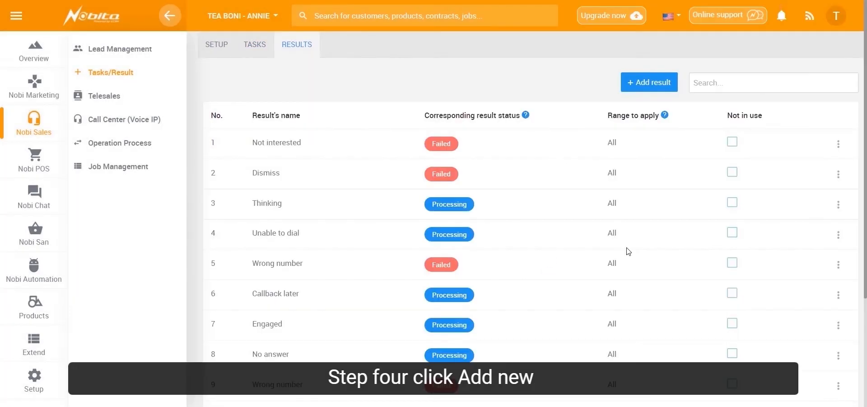
# - Check the list of tasks and look through the existing results with their statuses and range of application
pyautogui.click(261, 61)
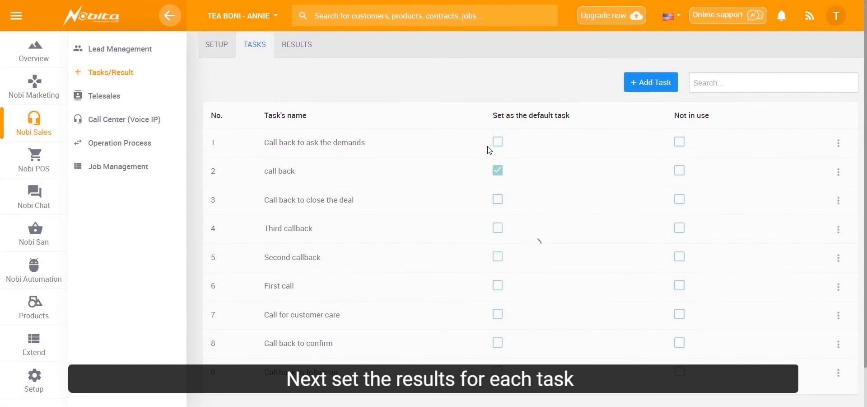
pyautogui.click(299, 49)
pyautogui.scroll(-1, 448, 133)
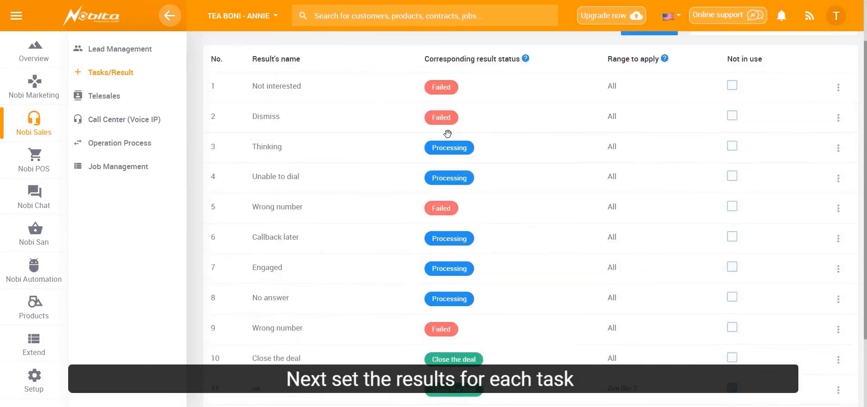
pyautogui.scroll(-2, 448, 131)
pyautogui.scroll(3, 485, 235)
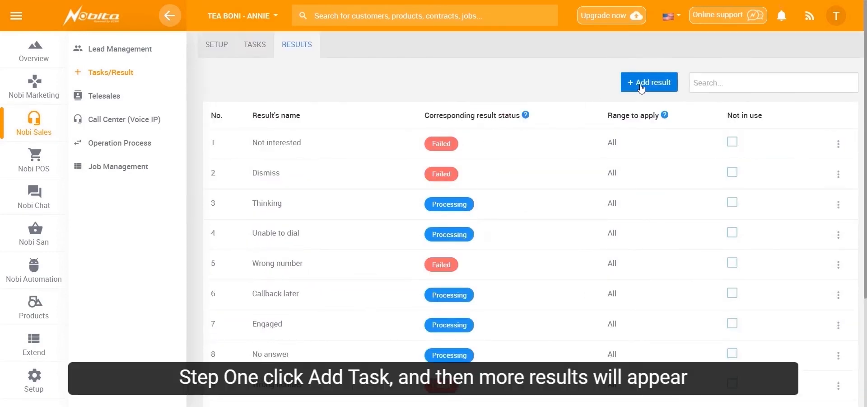
# - Add a result named call now, applied only to the task Second callback, with Close the deal as its corresponding status
pyautogui.click(251, 51)
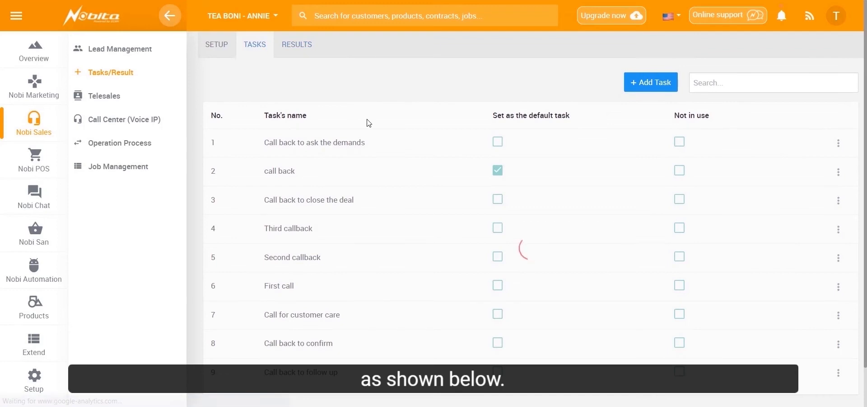
pyautogui.click(300, 42)
pyautogui.click(646, 82)
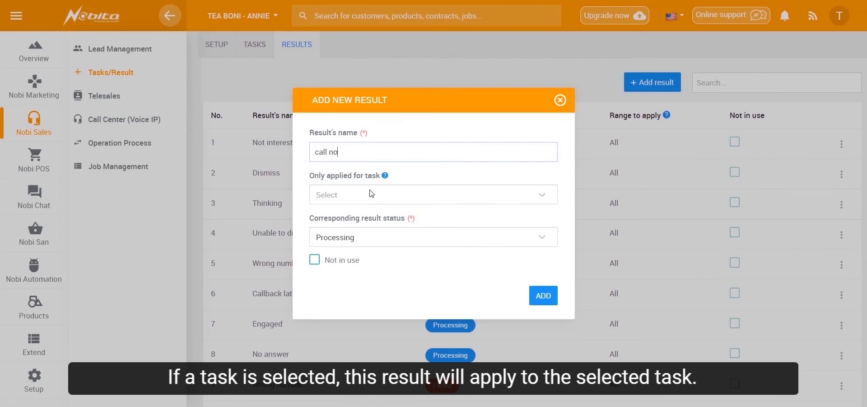
pyautogui.click(341, 190)
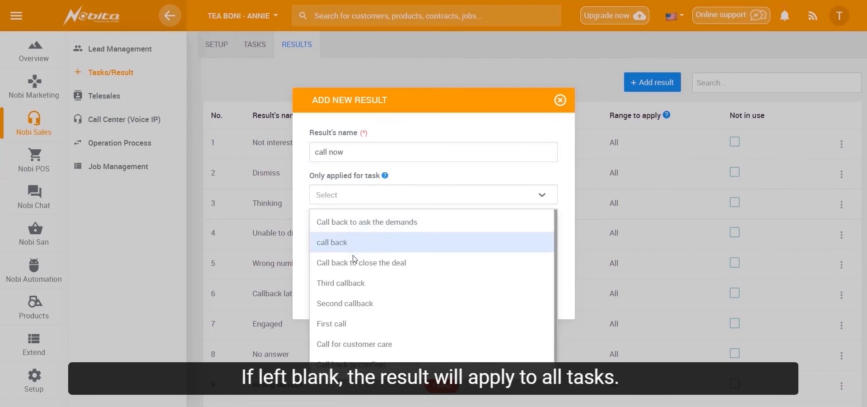
pyautogui.click(353, 302)
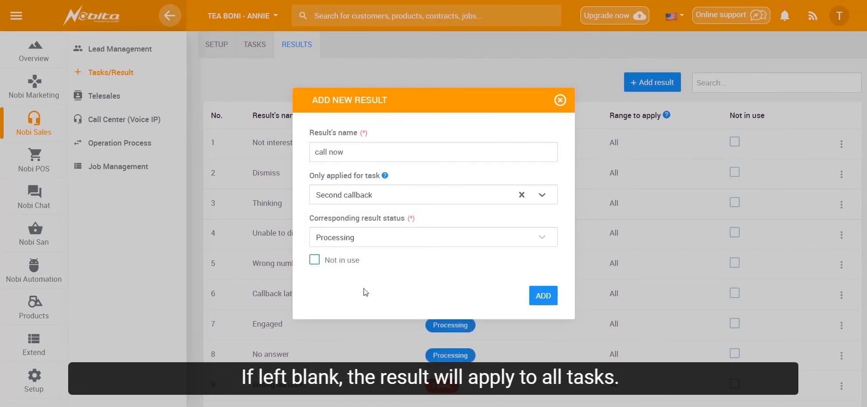
pyautogui.click(385, 243)
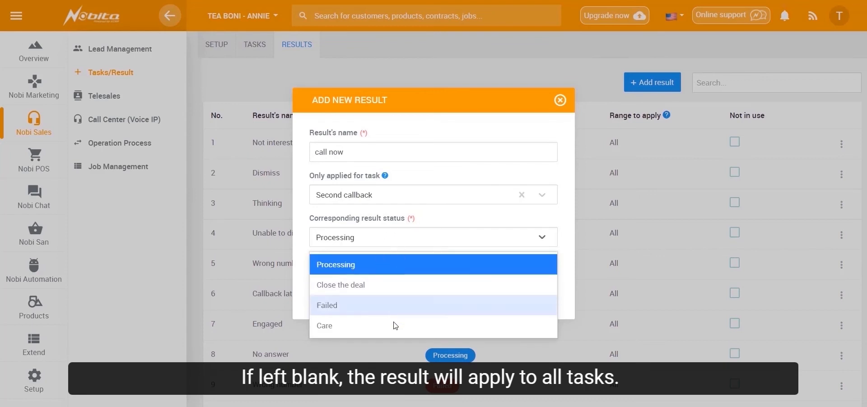
pyautogui.click(413, 285)
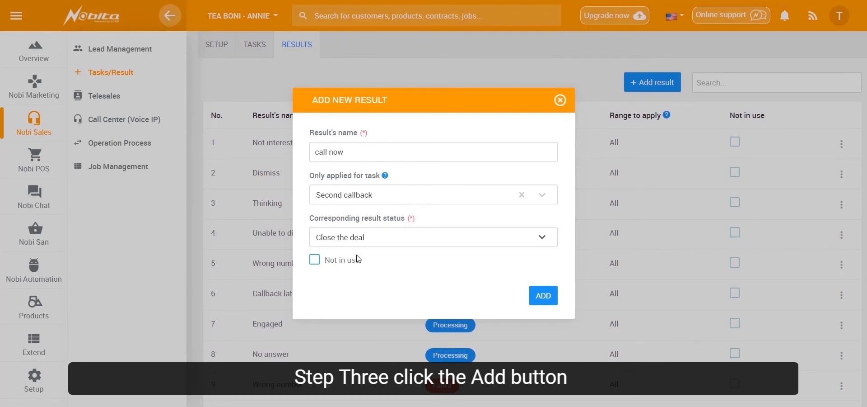
pyautogui.click(539, 296)
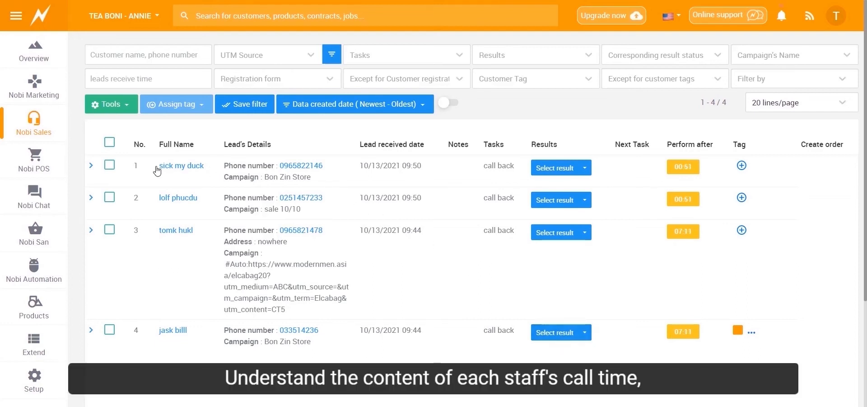
# - Look at the expanded details of the first telesales lead and the tags available for it
pyautogui.click(92, 166)
pyautogui.click(91, 166)
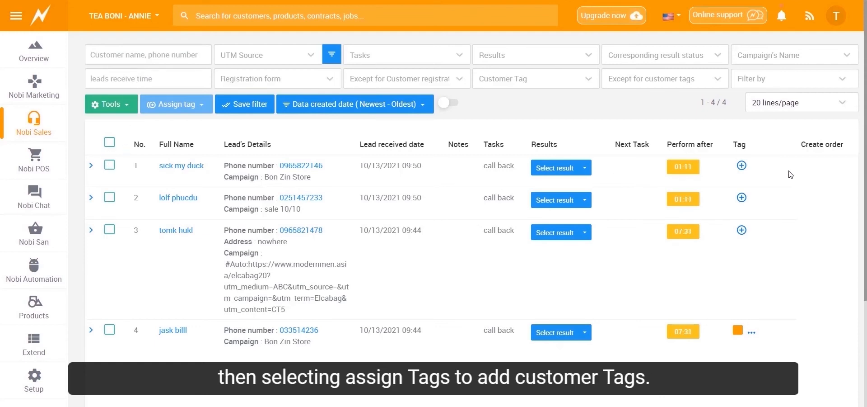
pyautogui.click(741, 167)
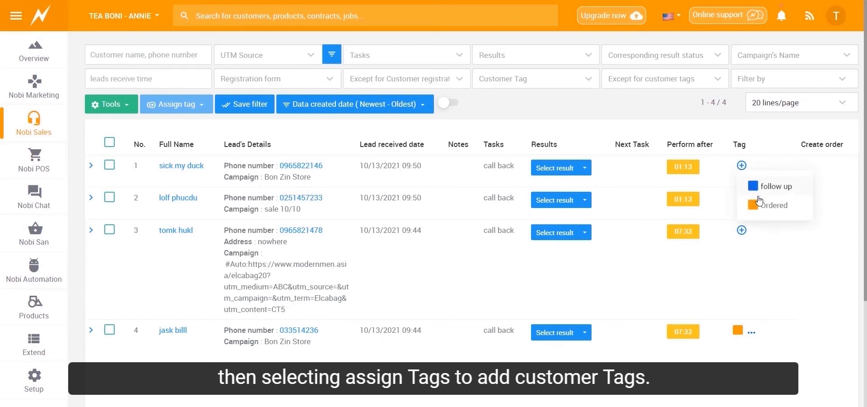
pyautogui.click(769, 161)
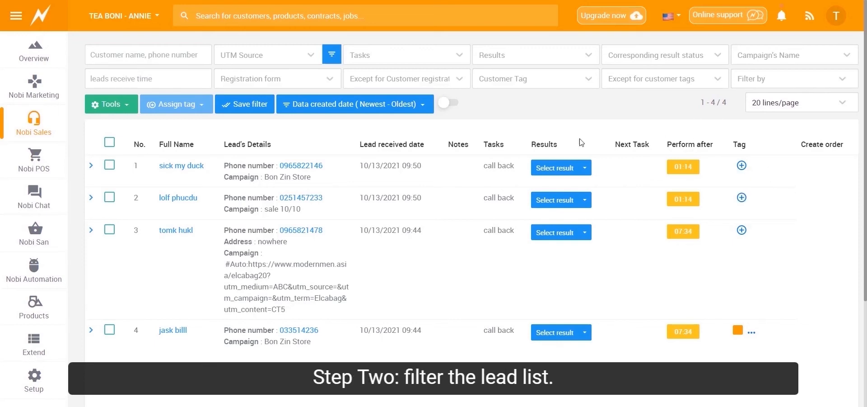
# - Save the current lead filter and assign the Ordered tag to all leads in the telesales list
pyautogui.click(252, 103)
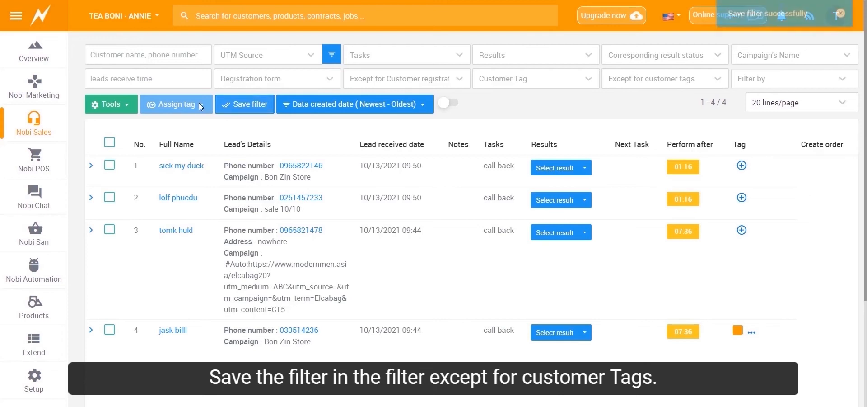
pyautogui.click(109, 142)
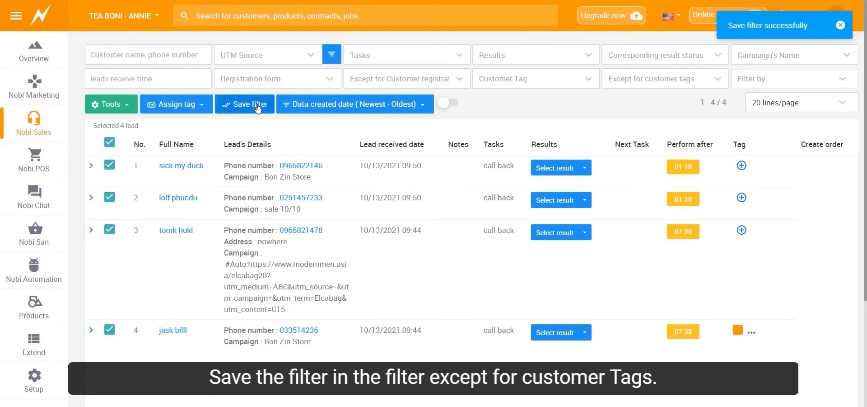
pyautogui.click(188, 104)
pyautogui.click(187, 149)
pyautogui.click(254, 104)
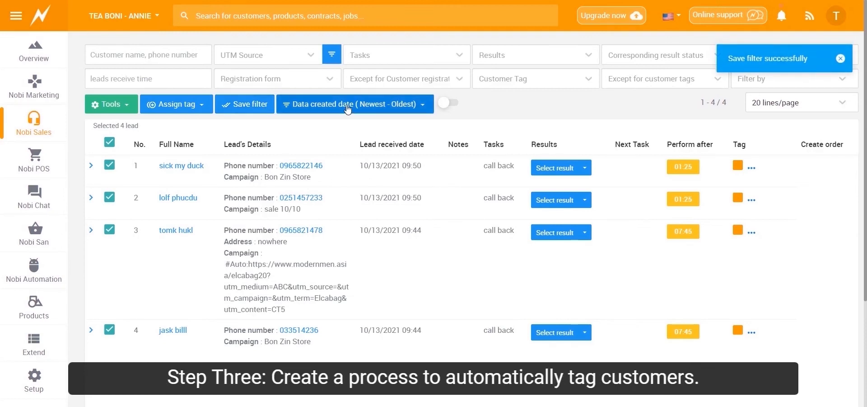
pyautogui.scroll(-1, 703, 191)
pyautogui.scroll(1, 604, 148)
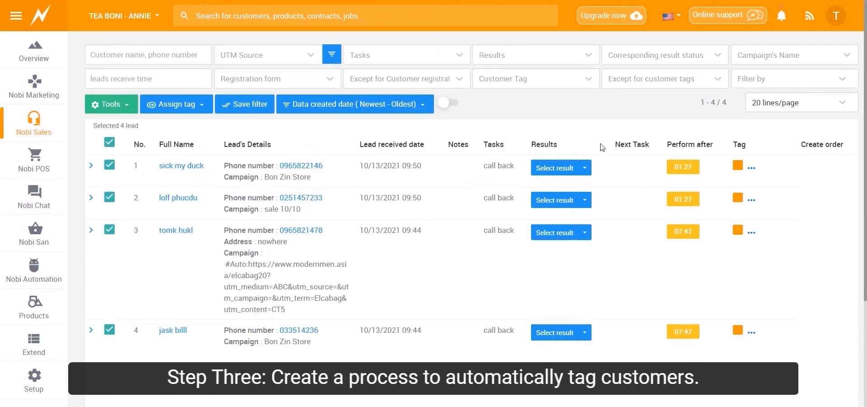
# - Examine the new process form in Automated Customer Care, including its group, type, conditions and Facebook message task settings
pyautogui.click(45, 262)
pyautogui.click(124, 56)
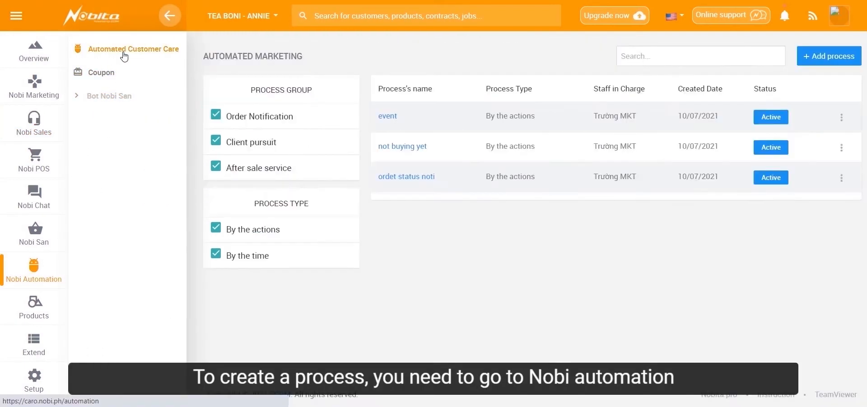
pyautogui.click(836, 61)
pyautogui.click(187, 202)
pyautogui.click(161, 226)
pyautogui.click(163, 235)
pyautogui.click(172, 266)
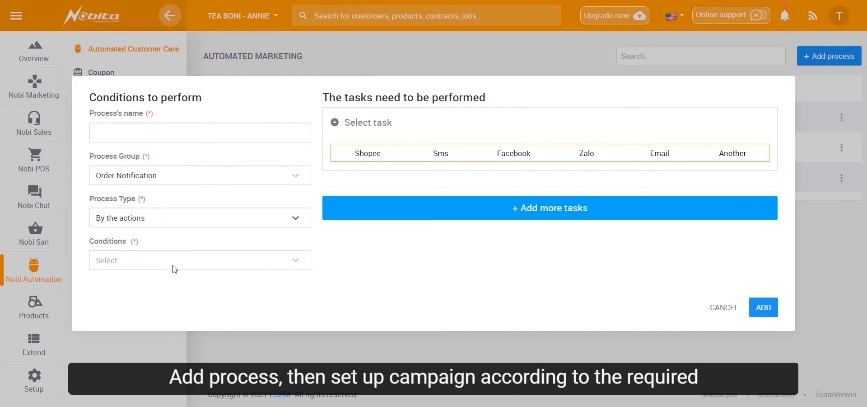
pyautogui.click(527, 156)
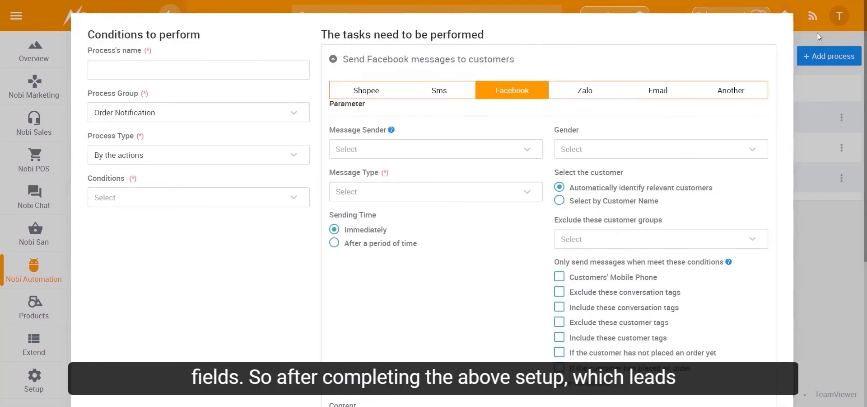
pyautogui.click(821, 36)
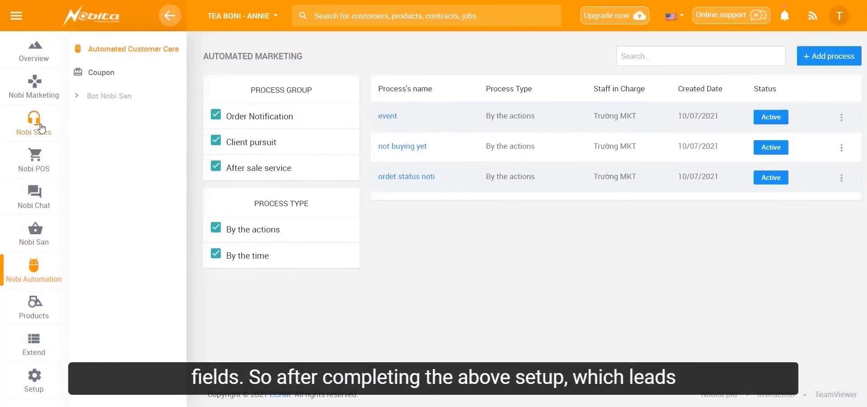
# - Return to the telesales list, sort the leads by time to next task (nearest - furthest), and check the task filter options
pyautogui.moveTo(35, 126)
pyautogui.click(95, 94)
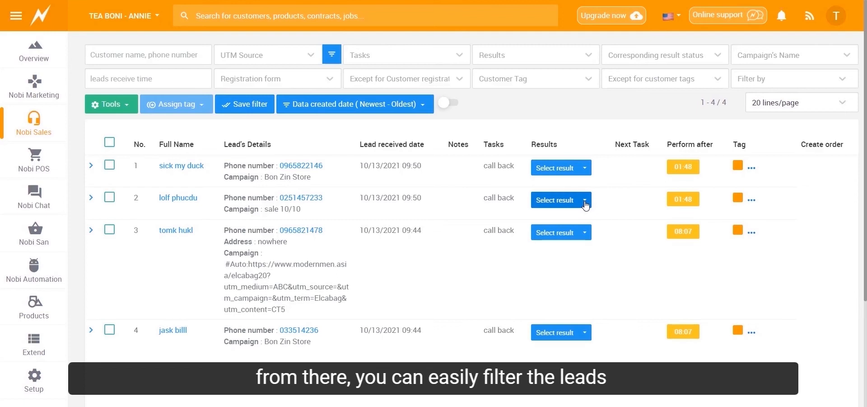
pyautogui.click(300, 104)
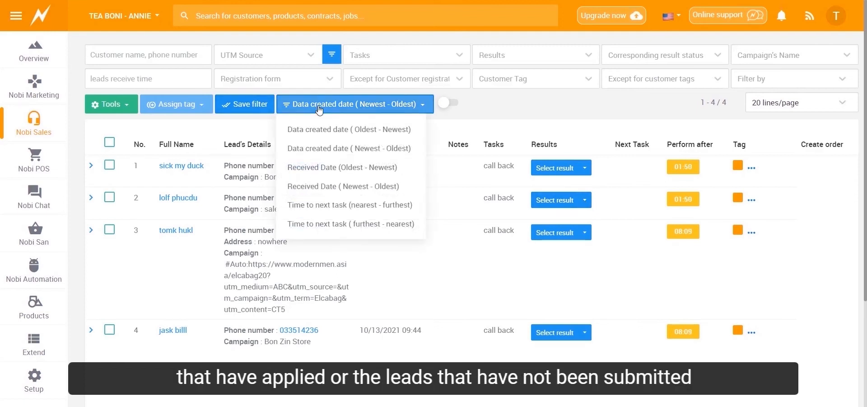
pyautogui.click(322, 206)
pyautogui.click(445, 55)
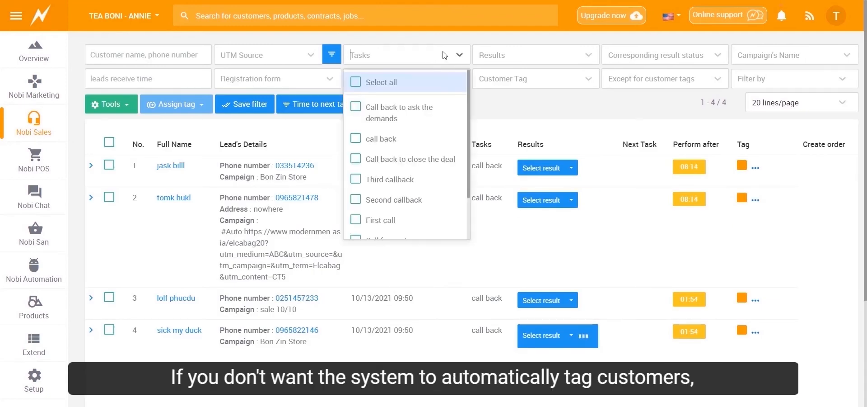
pyautogui.click(526, 115)
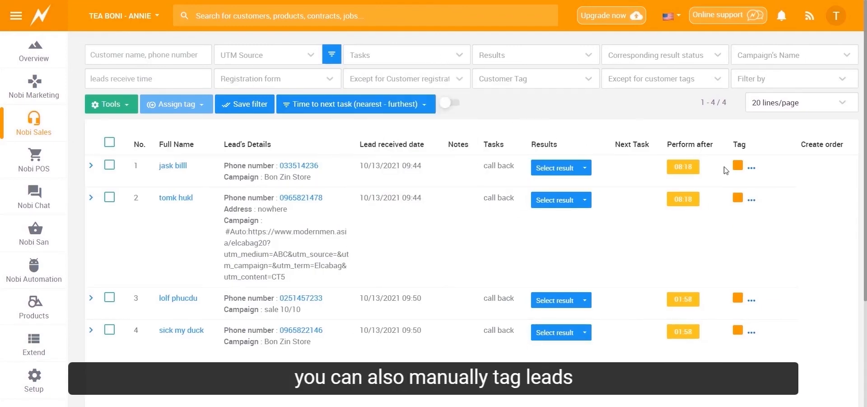
# - Check which tags can be assigned manually to the first lead in the sorted telesales list
pyautogui.click(753, 170)
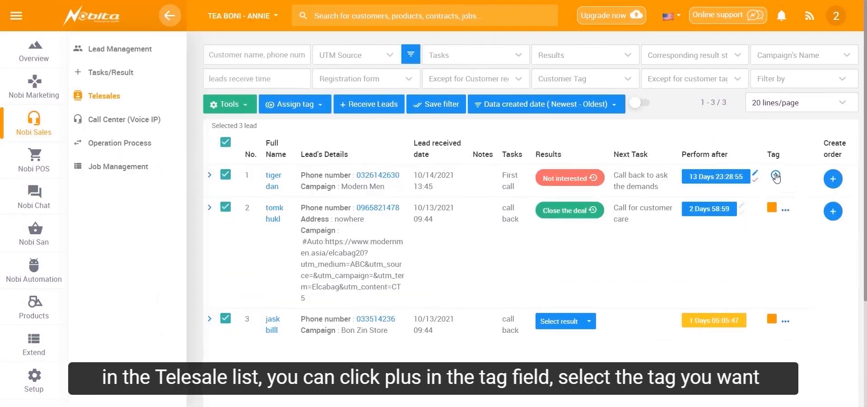
pyautogui.click(773, 176)
pyautogui.click(806, 196)
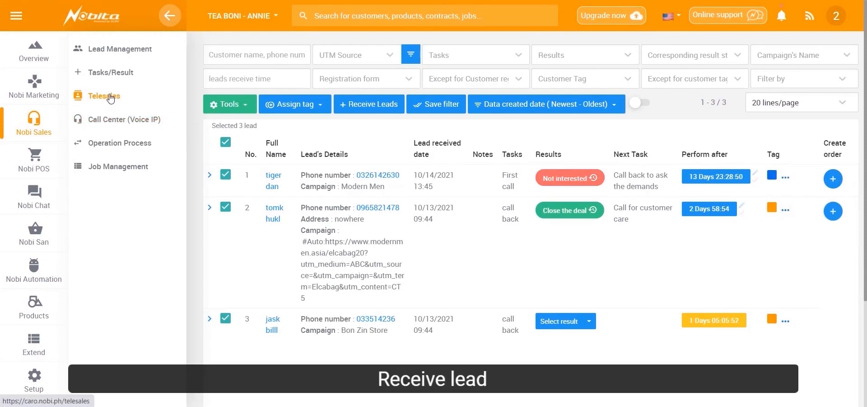
# - Receive new leads into the telesales list and check the results available for the fifth lead
pyautogui.click(365, 107)
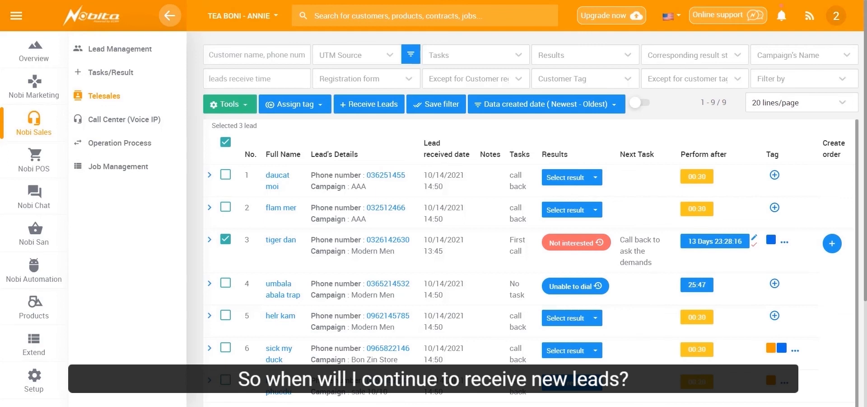
pyautogui.scroll(-1, 456, 311)
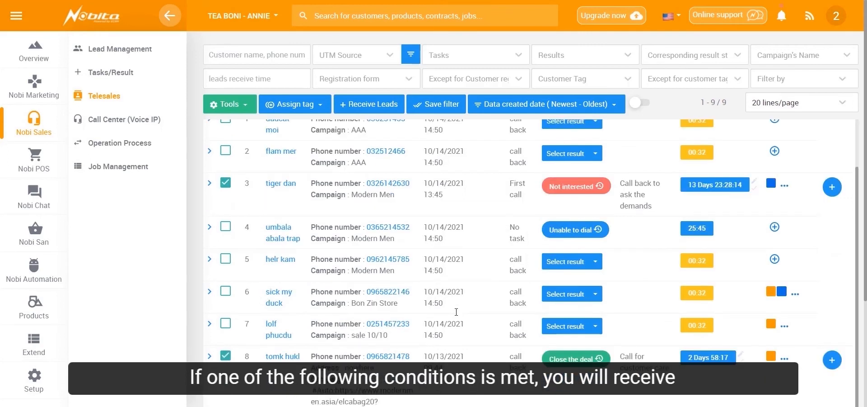
pyautogui.click(588, 262)
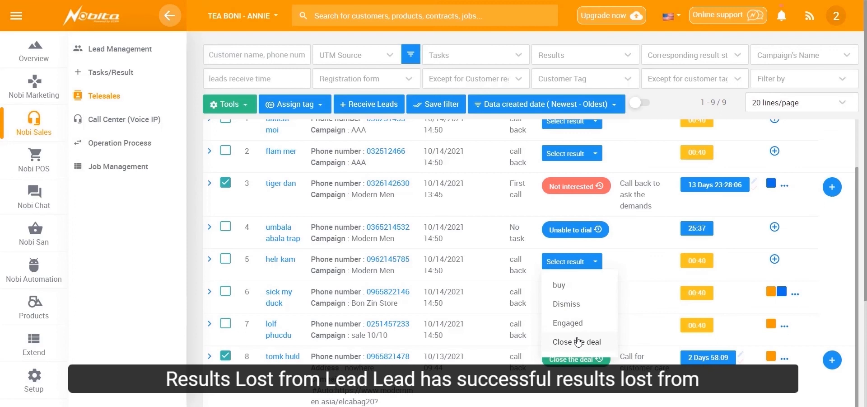
pyautogui.click(635, 157)
pyautogui.scroll(2, 635, 157)
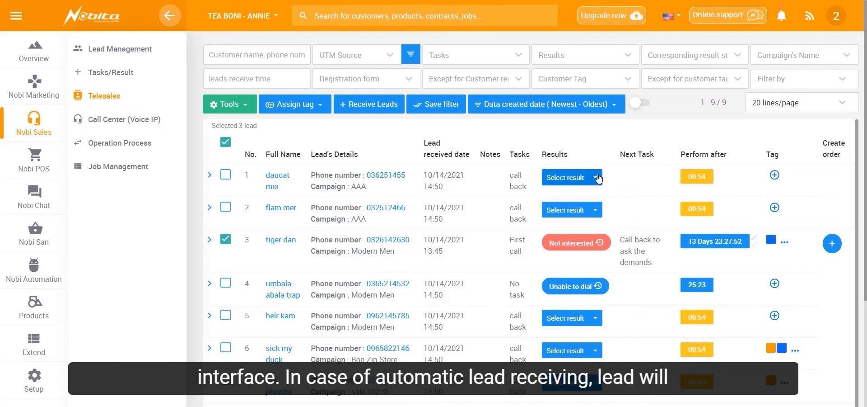
# - Set the call result of the first lead in the list to Close the deal
pyautogui.click(597, 178)
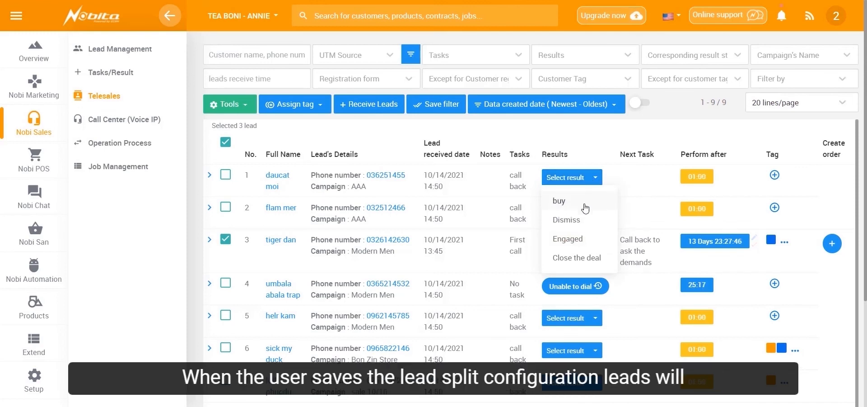
pyautogui.click(596, 178)
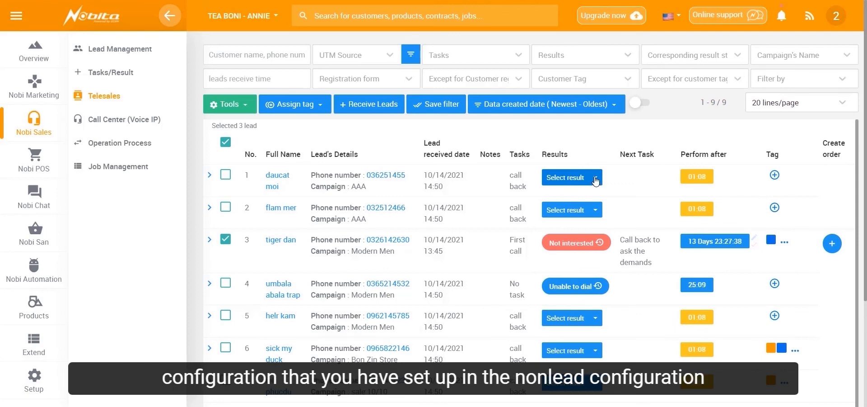
pyautogui.click(596, 181)
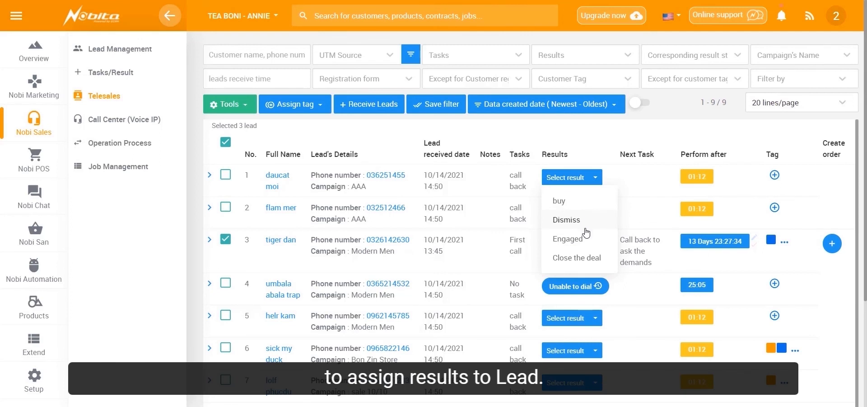
pyautogui.click(589, 258)
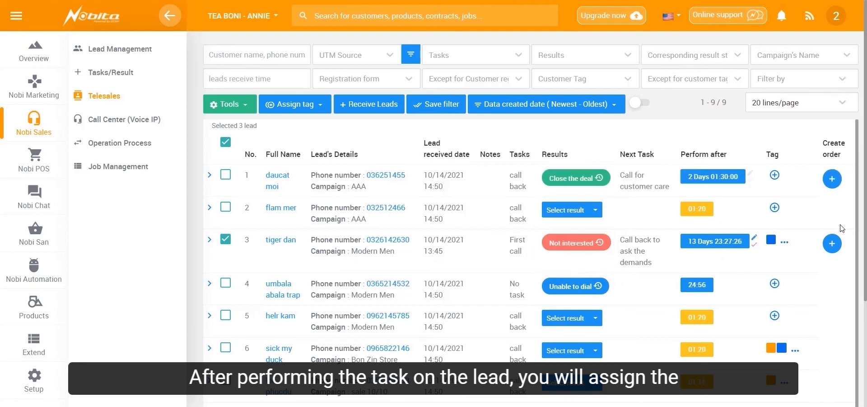
# - Start a purchase order for the first lead and set its order source to FBB
pyautogui.click(832, 179)
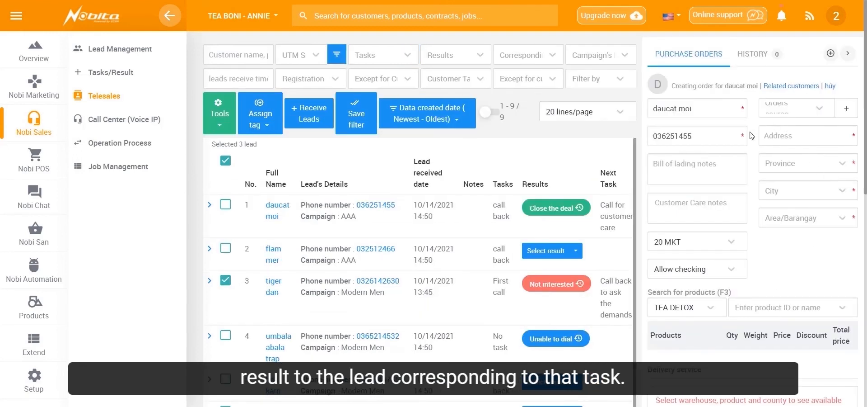
pyautogui.click(741, 156)
pyautogui.click(791, 115)
pyautogui.click(794, 140)
pyautogui.click(796, 138)
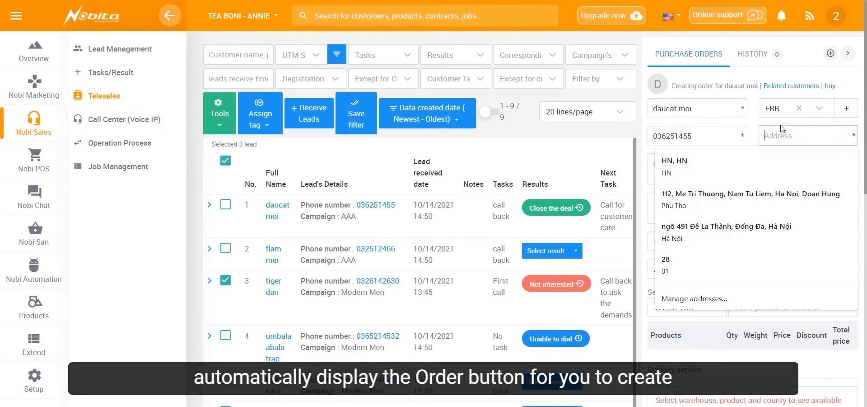
pyautogui.click(738, 130)
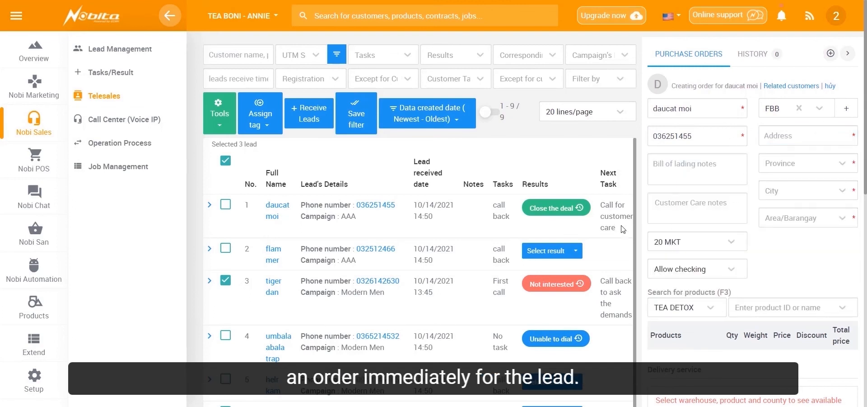
# - Return the first lead to its previous task, and set the second lead's call result to Engaged
pyautogui.click(574, 207)
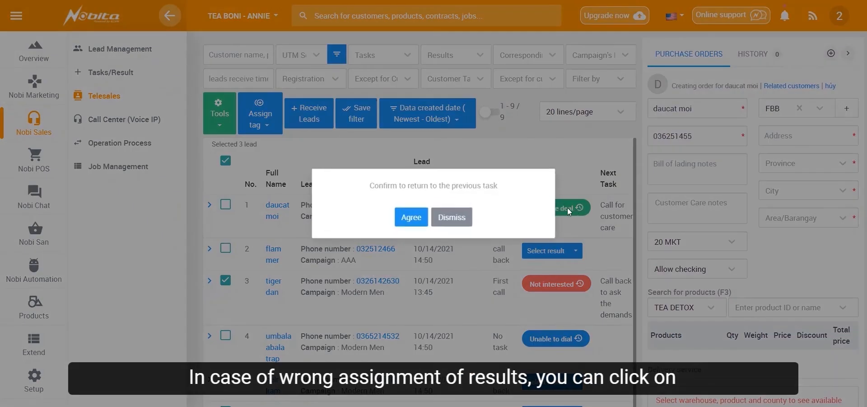
pyautogui.click(412, 218)
pyautogui.click(848, 53)
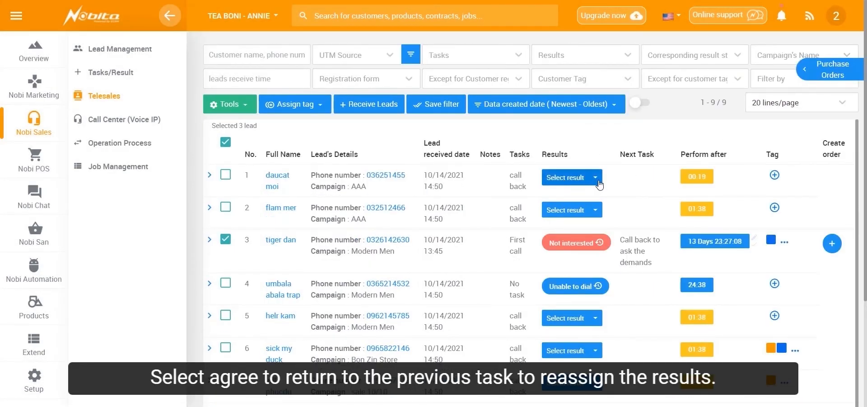
pyautogui.click(593, 212)
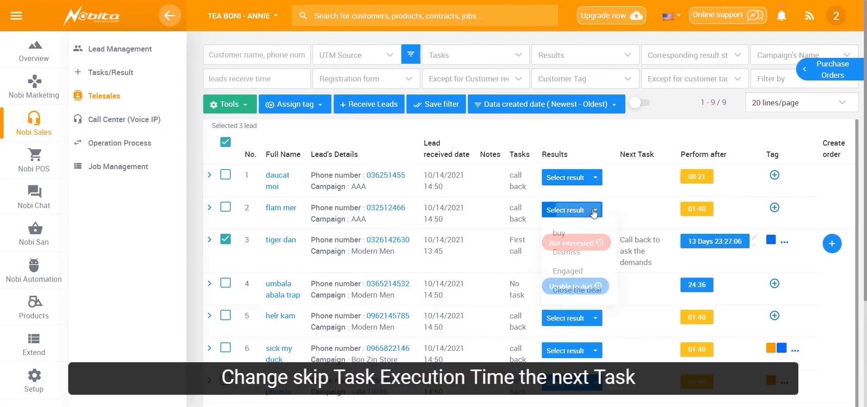
pyautogui.click(569, 274)
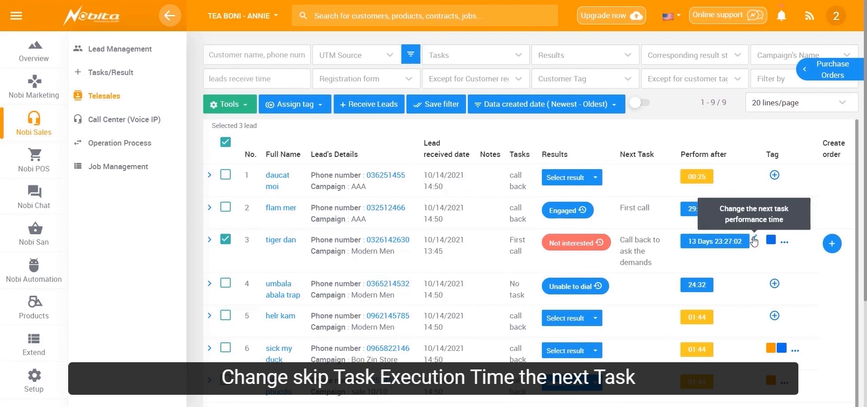
# - Update the performance time of the third lead's next task to 15/10/2021 14:19
pyautogui.click(753, 239)
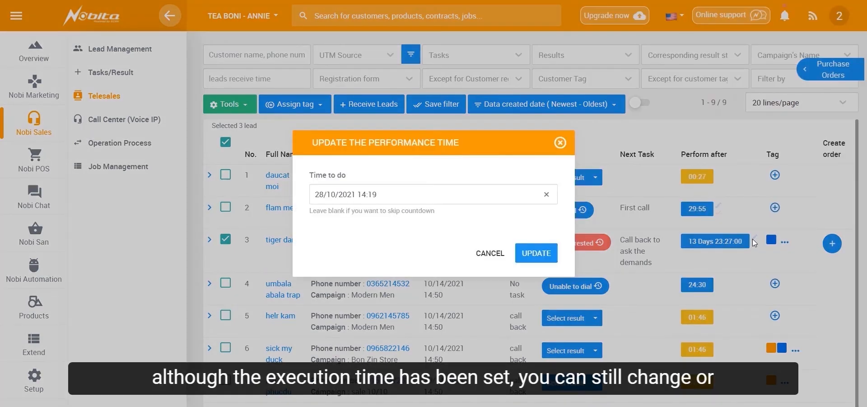
pyautogui.click(392, 196)
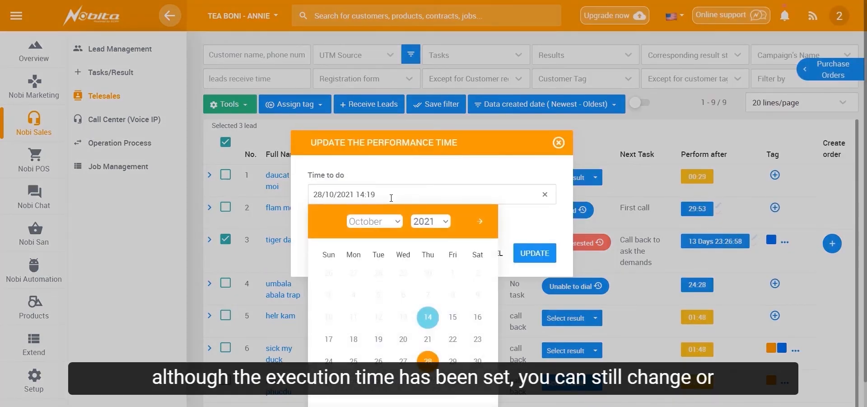
pyautogui.click(453, 299)
pyautogui.click(506, 212)
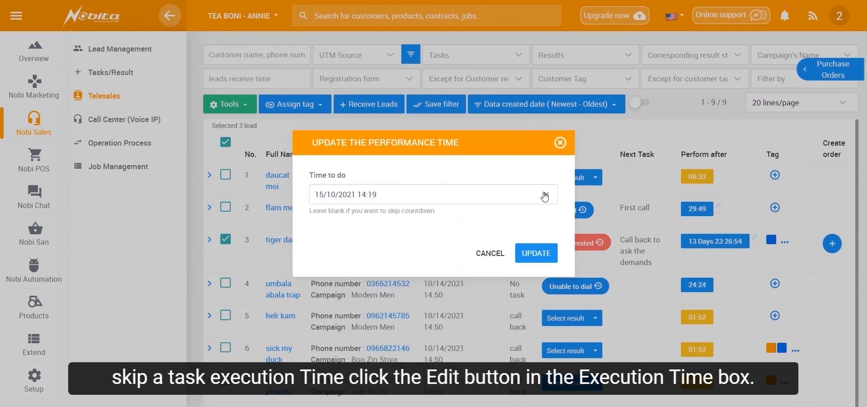
pyautogui.click(545, 195)
pyautogui.click(537, 254)
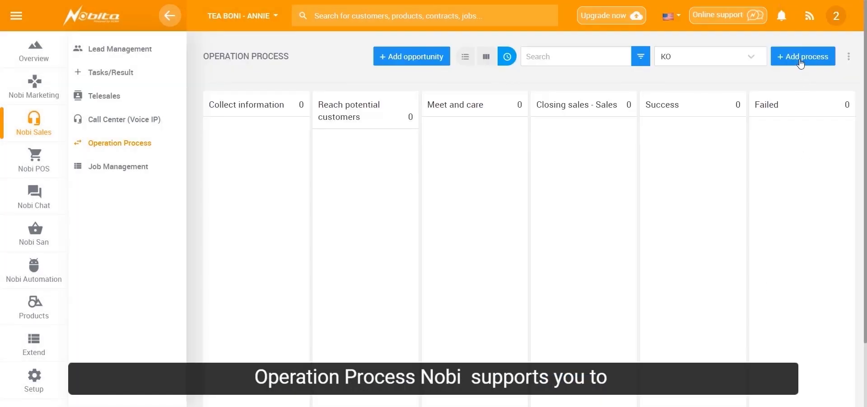
# - Add a new operation process with its Collect information step moved down the step list
pyautogui.click(801, 57)
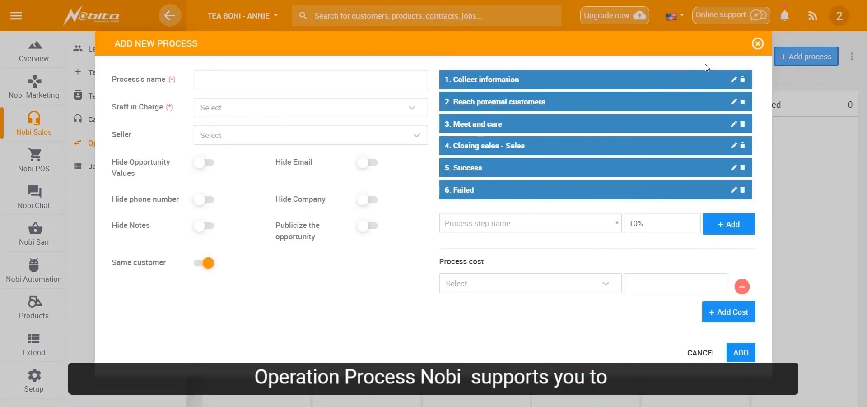
pyautogui.moveTo(470, 81); pyautogui.dragTo(479, 149)
pyautogui.click(741, 352)
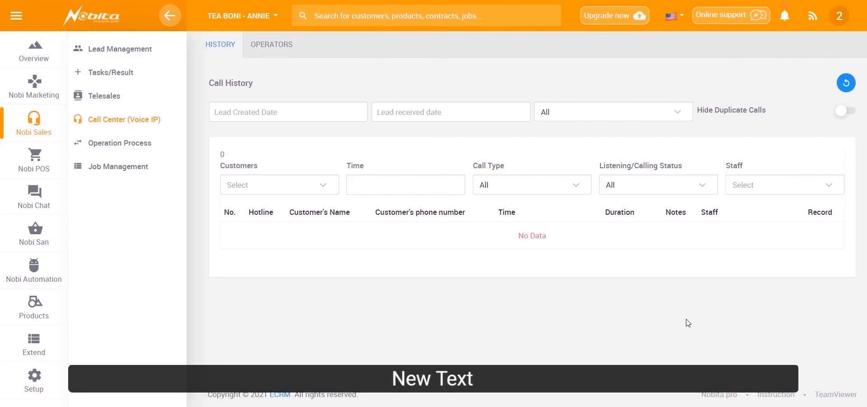
# - Filter the call history by lead created date and lead received date, both from 13/10/2021 to 29/10/2021
pyautogui.click(311, 116)
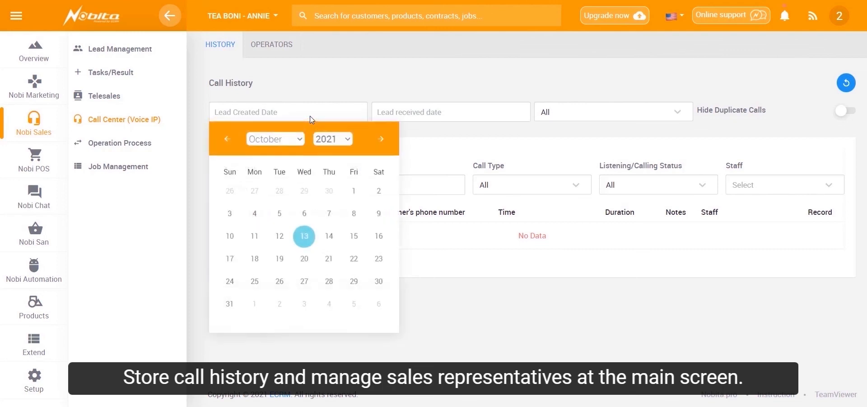
pyautogui.click(304, 235)
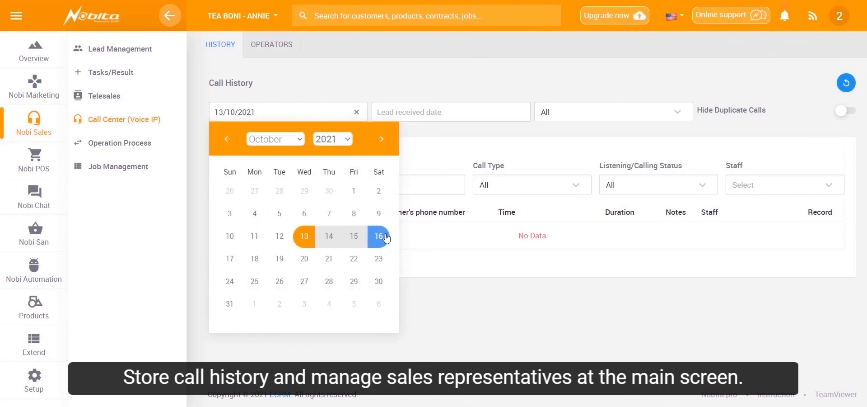
pyautogui.click(357, 93)
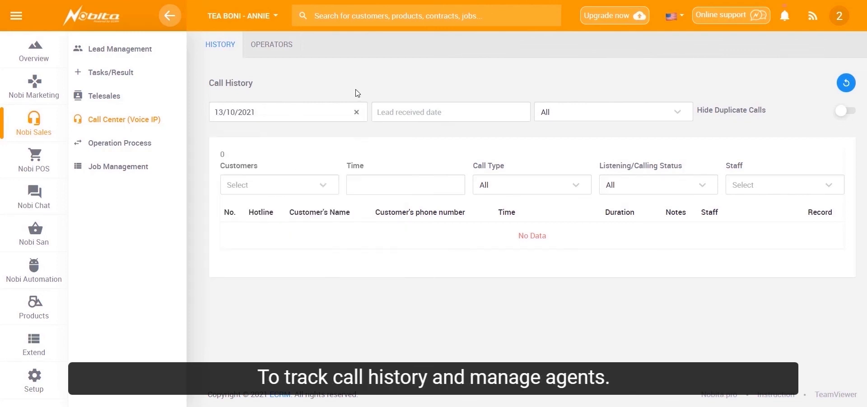
pyautogui.click(333, 116)
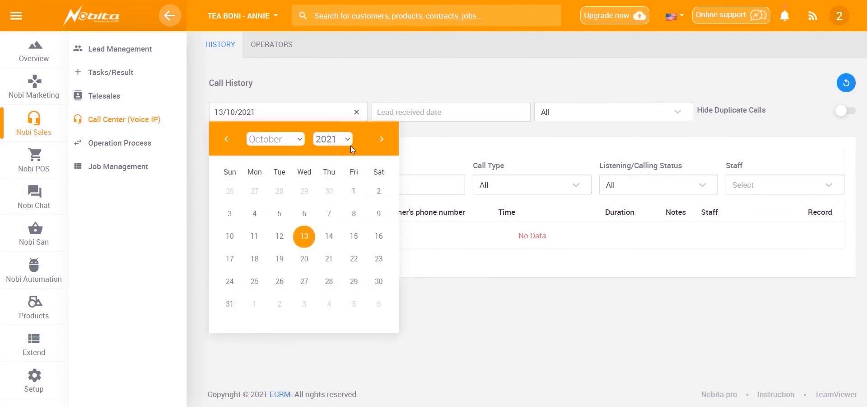
pyautogui.click(361, 283)
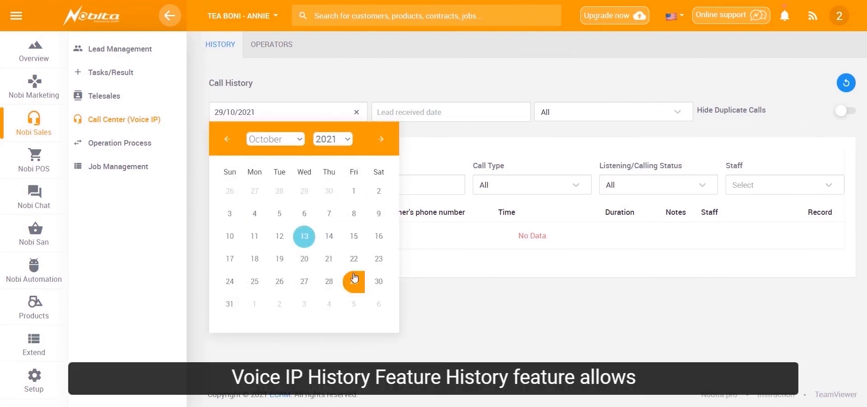
pyautogui.click(448, 114)
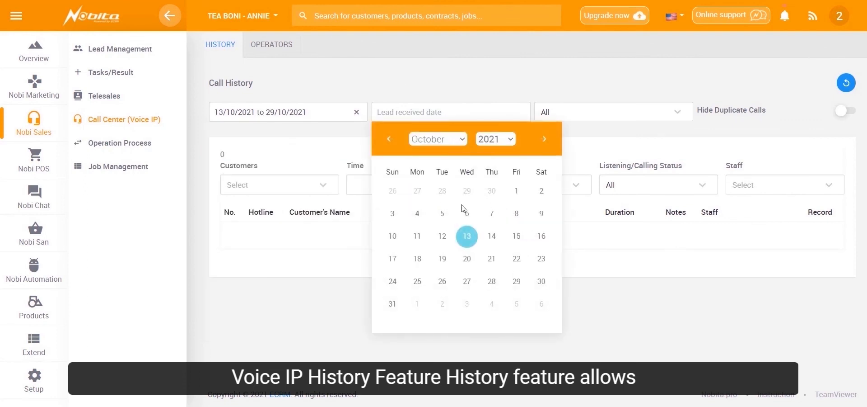
pyautogui.click(467, 235)
pyautogui.click(519, 281)
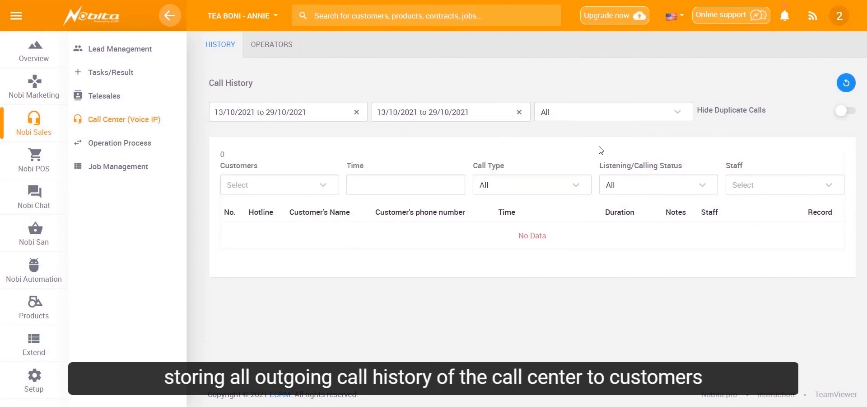
# - Limit the call history to Saved Customers and pick one customer from the customer filter
pyautogui.click(598, 116)
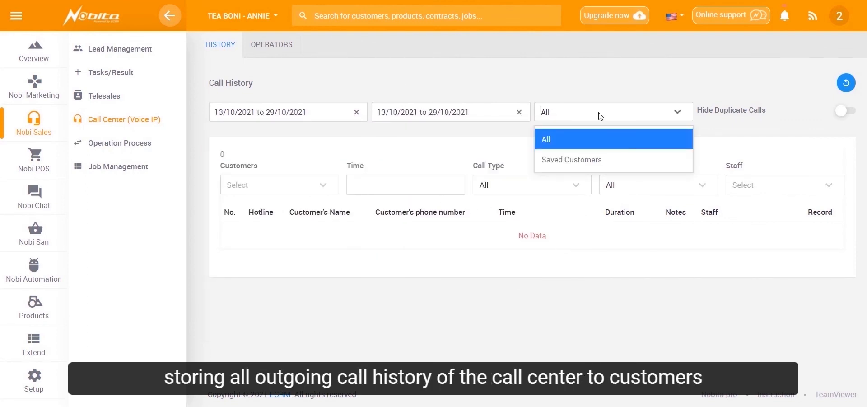
pyautogui.click(599, 159)
pyautogui.click(332, 191)
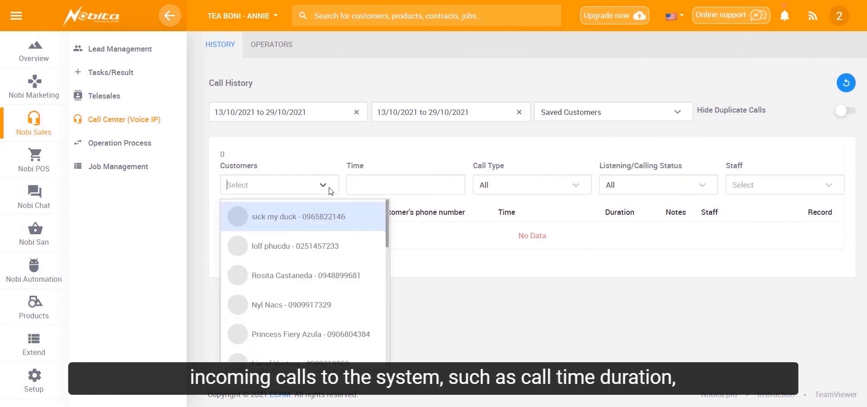
pyautogui.scroll(-2, 304, 262)
pyautogui.scroll(2, 305, 266)
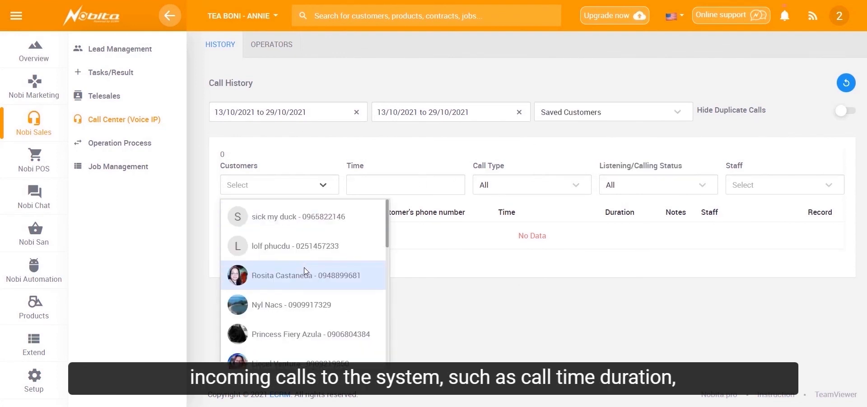
pyautogui.scroll(-2, 305, 268)
pyautogui.click(315, 274)
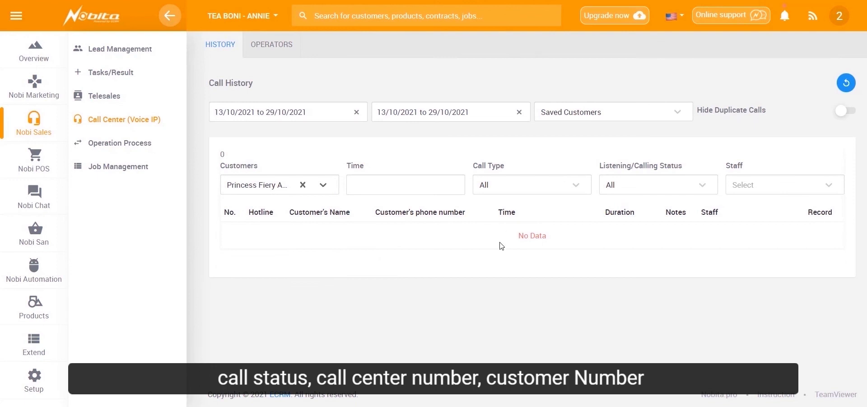
# - Check the call history's time and listening/calling status filters, and open the call center's operators list
pyautogui.click(444, 185)
pyautogui.click(624, 176)
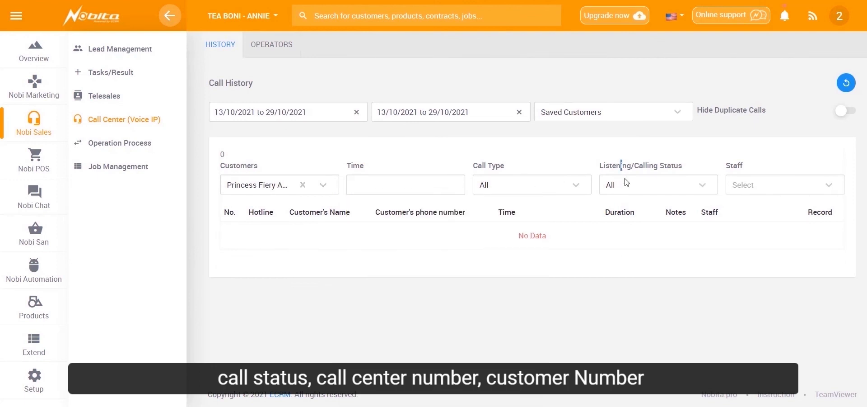
pyautogui.click(626, 182)
pyautogui.click(262, 44)
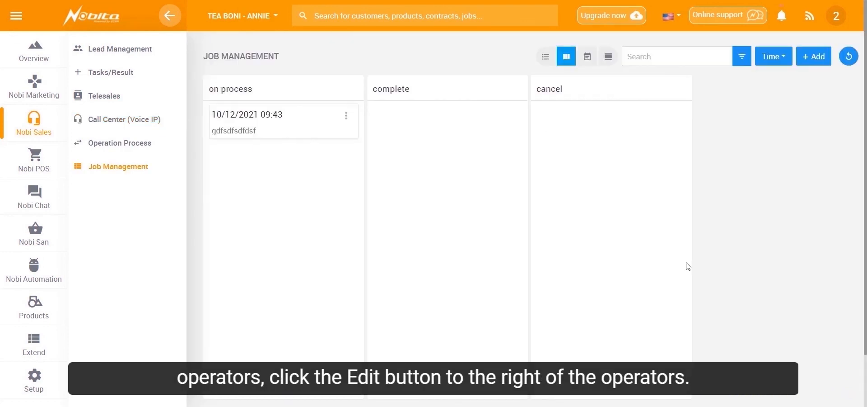
# - Start a new job in Job Management and select all customers for it
pyautogui.moveTo(316, 122); pyautogui.dragTo(267, 124)
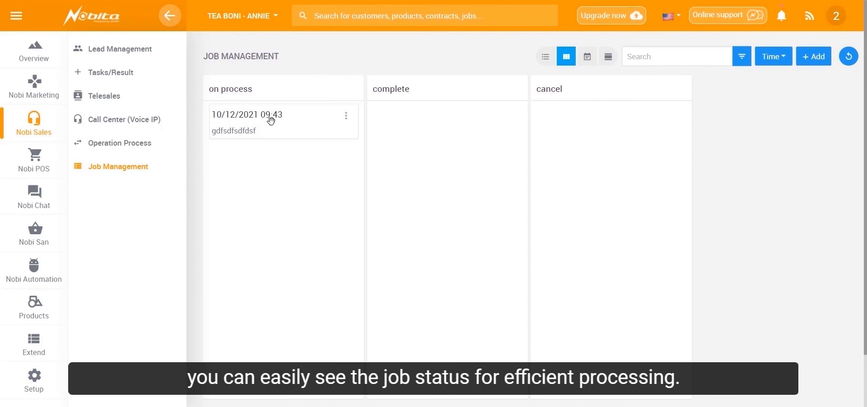
pyautogui.click(821, 58)
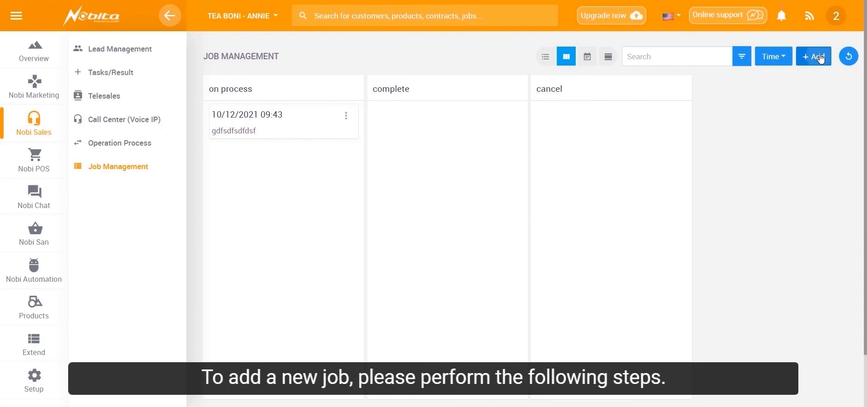
pyautogui.click(380, 109)
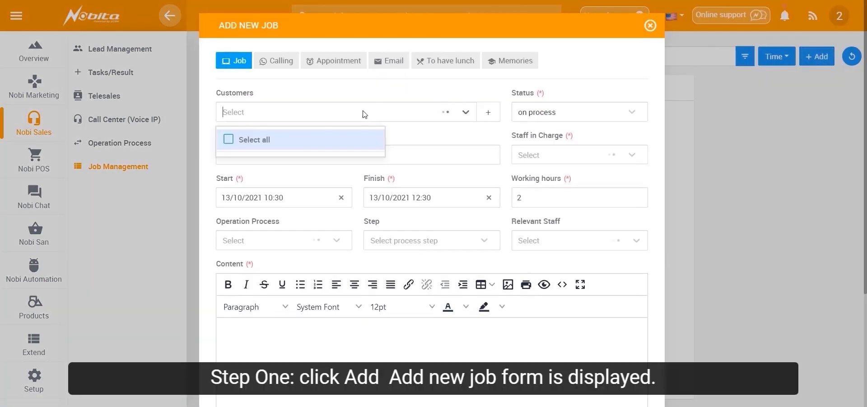
pyautogui.click(330, 140)
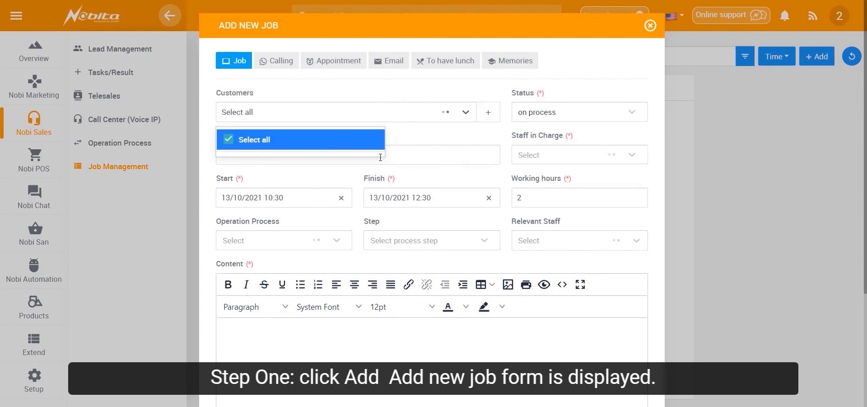
# - Name the new job "call"
pyautogui.click(415, 159)
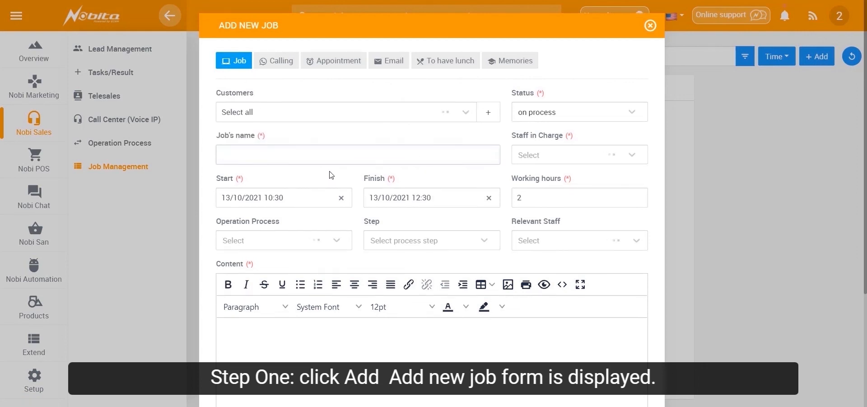
pyautogui.click(309, 245)
pyautogui.click(560, 159)
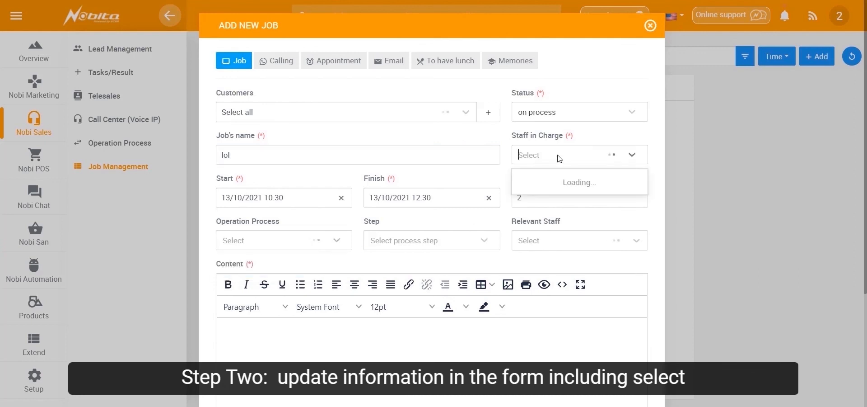
pyautogui.click(301, 155)
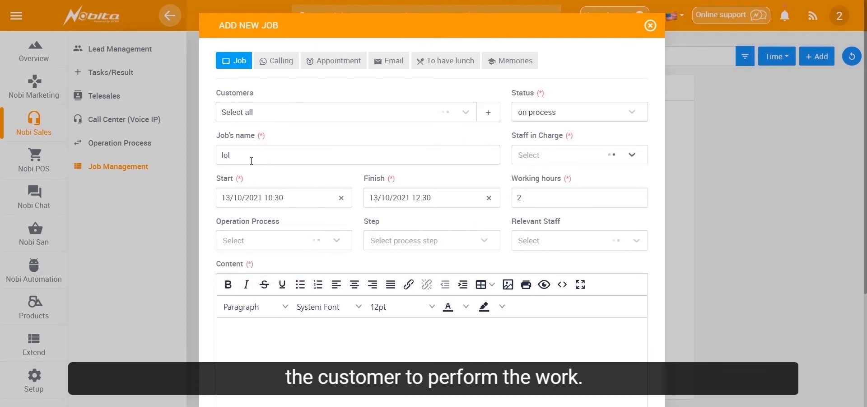
pyautogui.moveTo(248, 158); pyautogui.dragTo(206, 159)
pyautogui.write('ca')
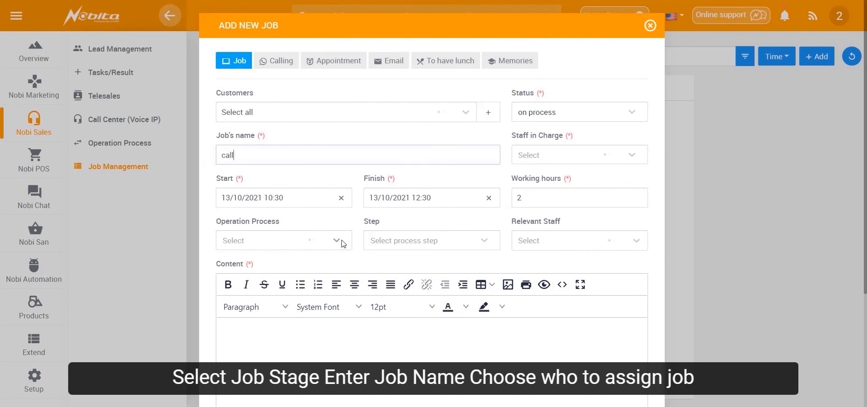
# - Assign the operation process nf to the new job
pyautogui.click(343, 244)
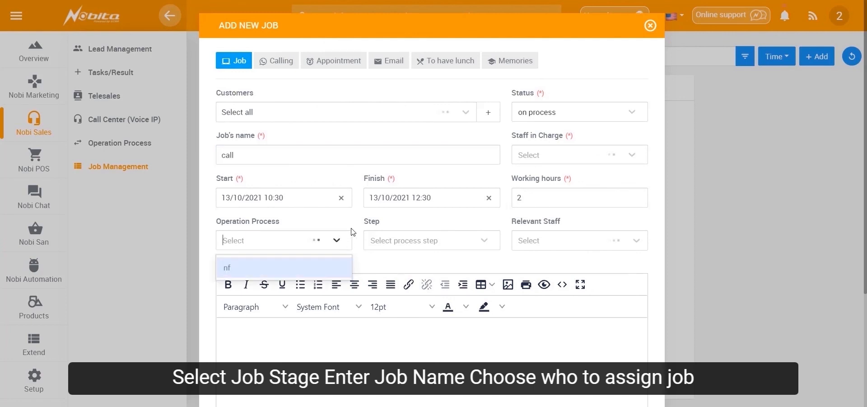
pyautogui.click(329, 266)
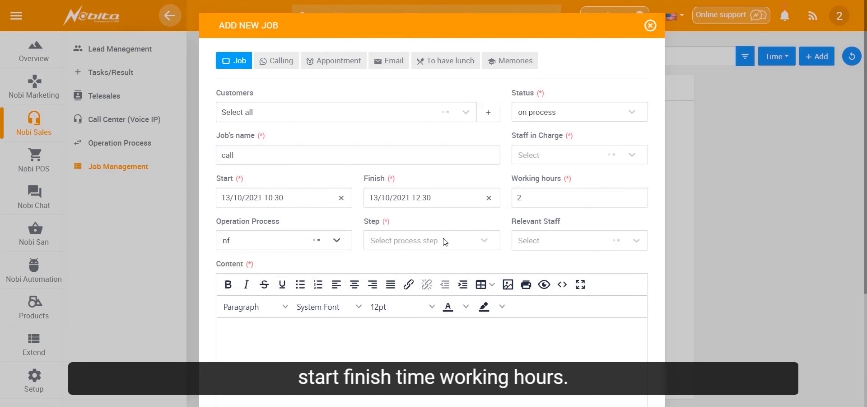
pyautogui.scroll(-3, 462, 292)
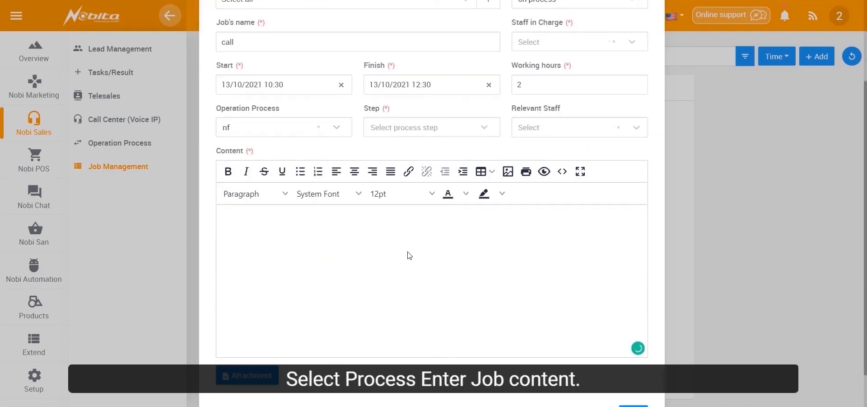